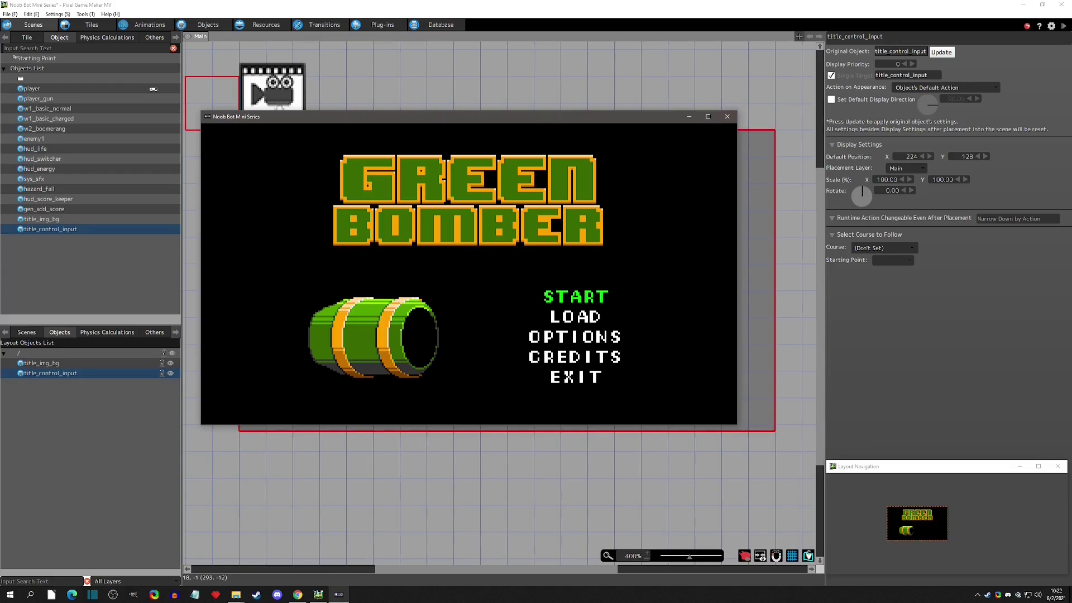
# Set the start action's Show Text alignment to Left horizontally and Top vertically, and test-play the title screen
pyautogui.click(727, 116)
pyautogui.click(208, 24)
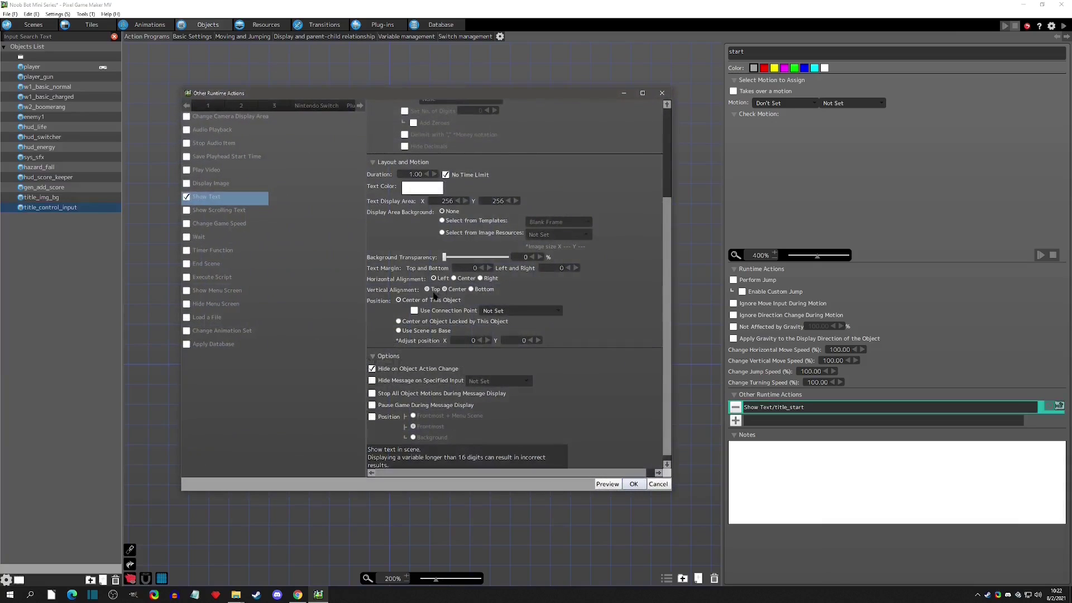
pyautogui.click(633, 484)
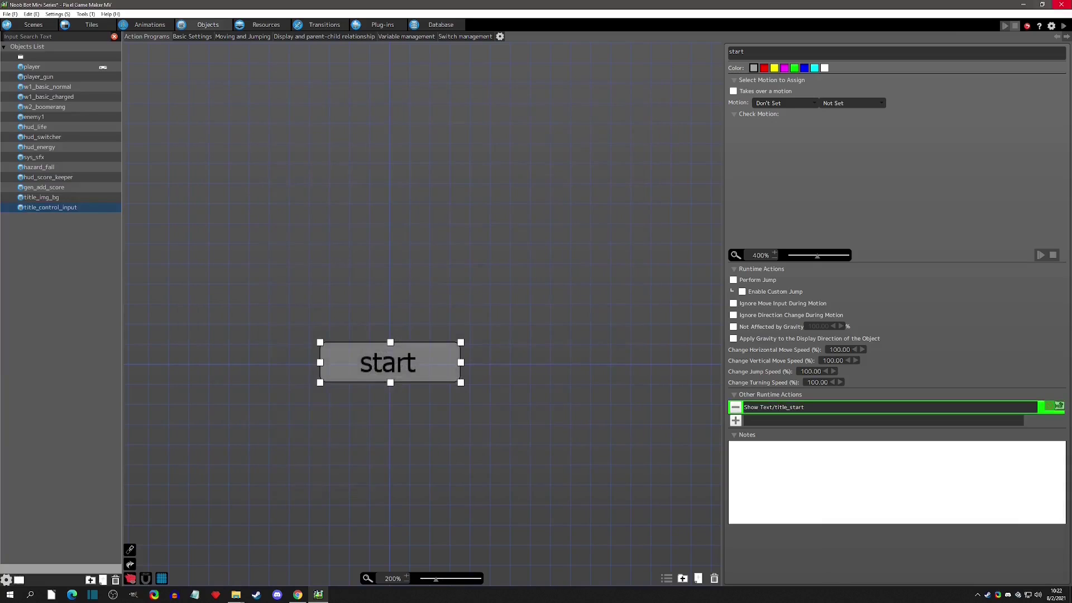
pyautogui.click(1063, 26)
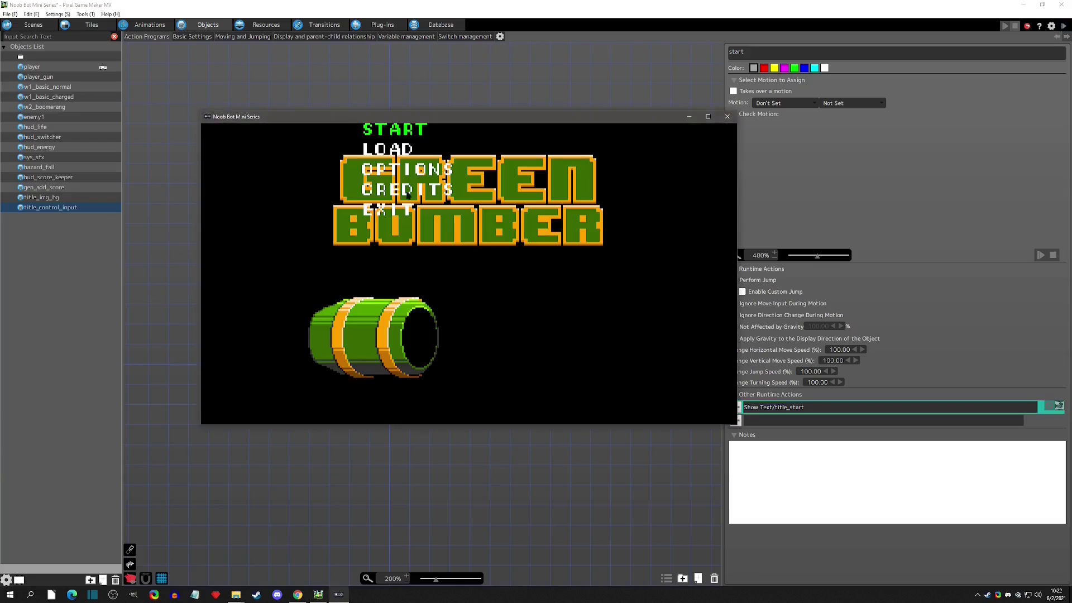
pyautogui.click(727, 116)
# Move the title_control_input object in the scene to about X 298, Y 183 and test-play the title screen
pyautogui.click(32, 25)
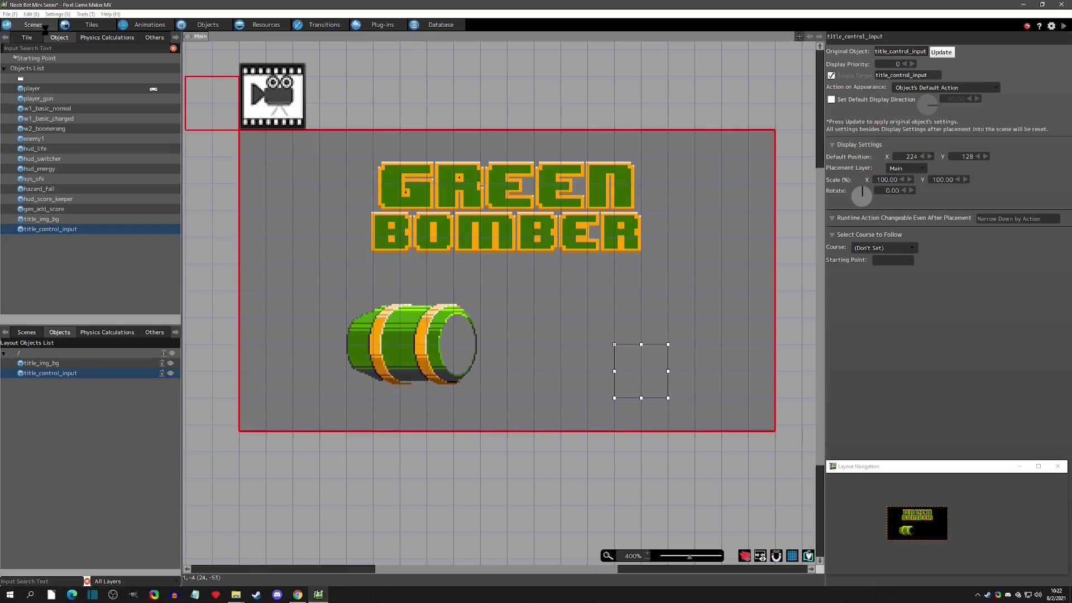
pyautogui.moveTo(636, 365); pyautogui.dragTo(765, 444)
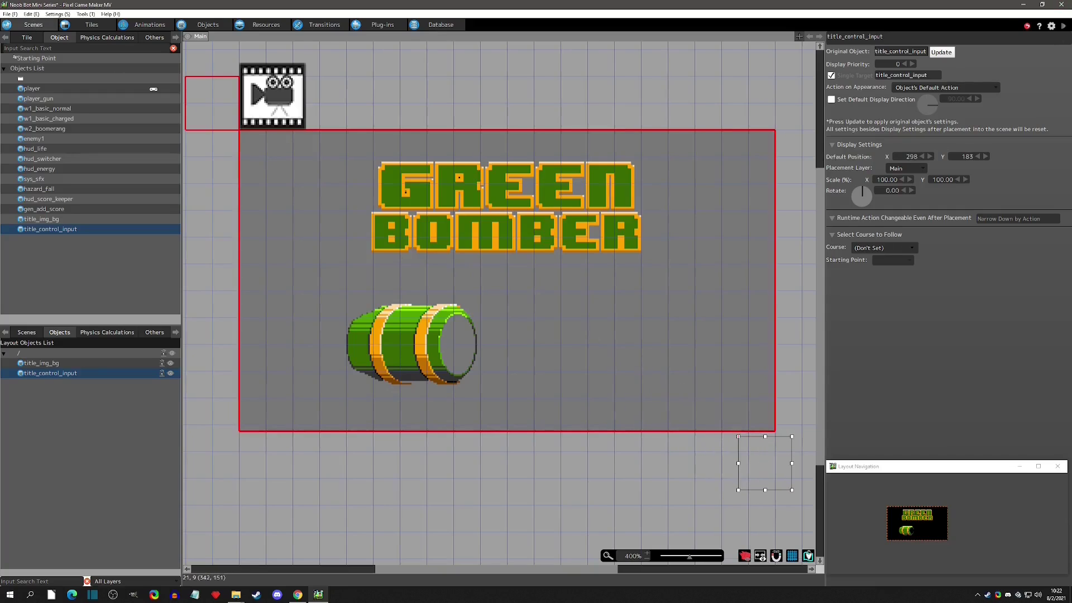
pyautogui.click(1063, 26)
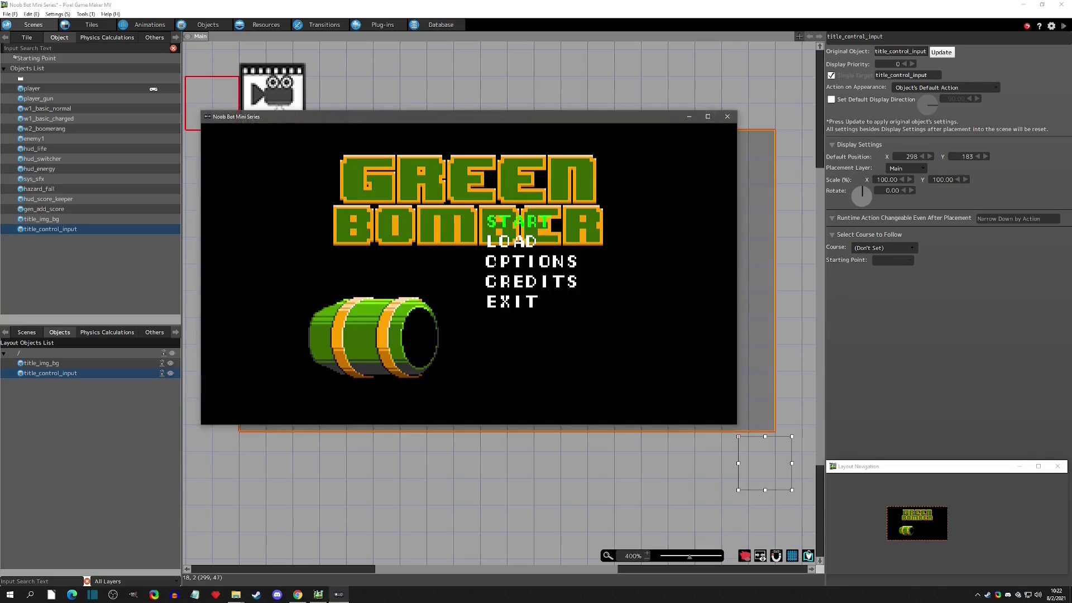
pyautogui.click(727, 116)
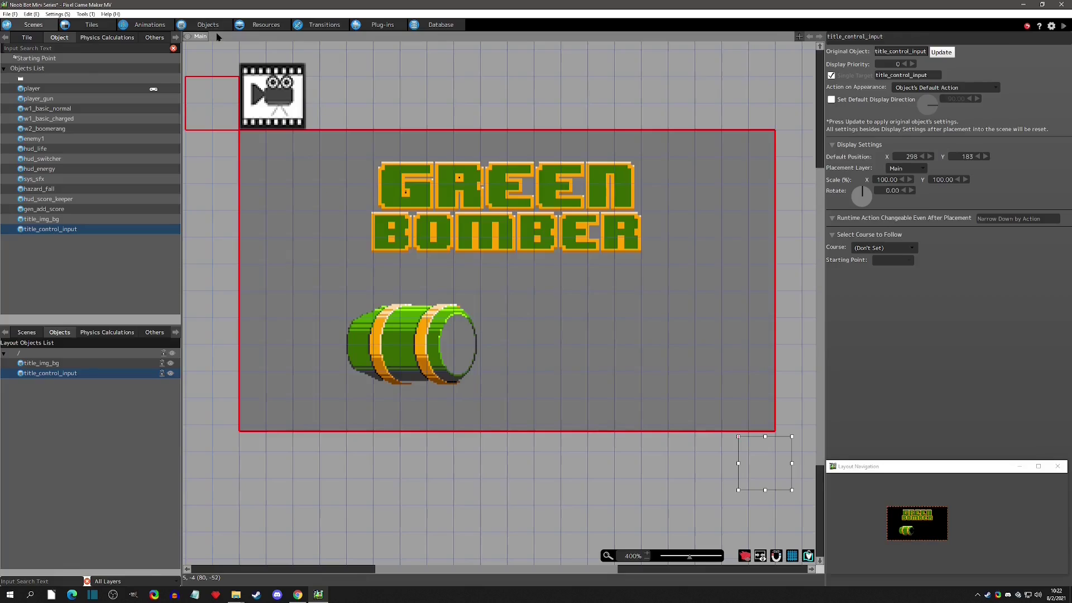
# Move title_control_input further to X 320, Y 192, outside the camera frame, and test-play the title screen
pyautogui.click(207, 25)
pyautogui.doubleClick(765, 407)
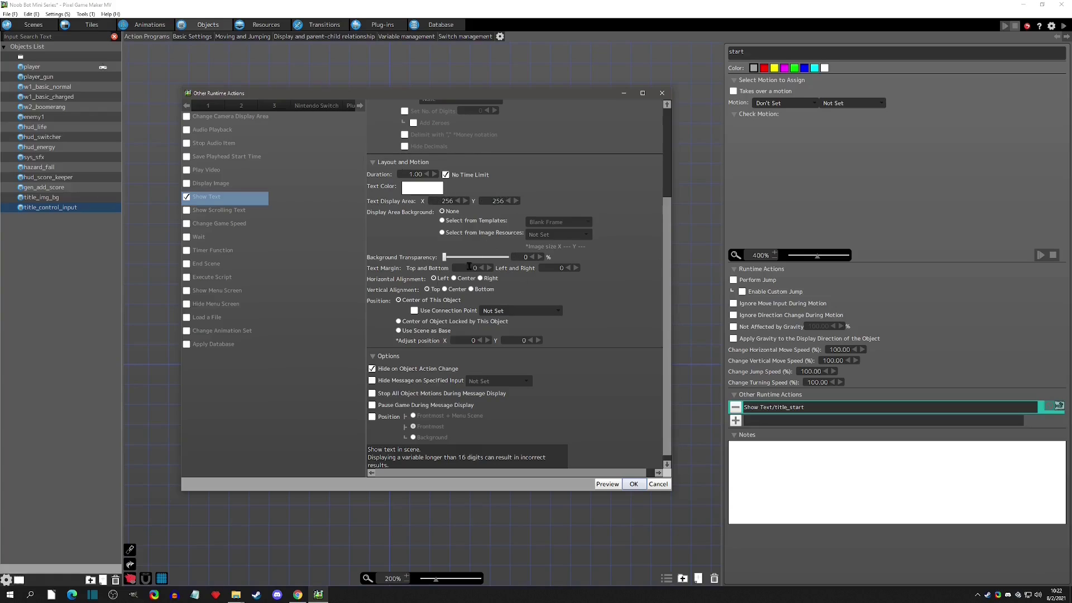
pyautogui.click(651, 485)
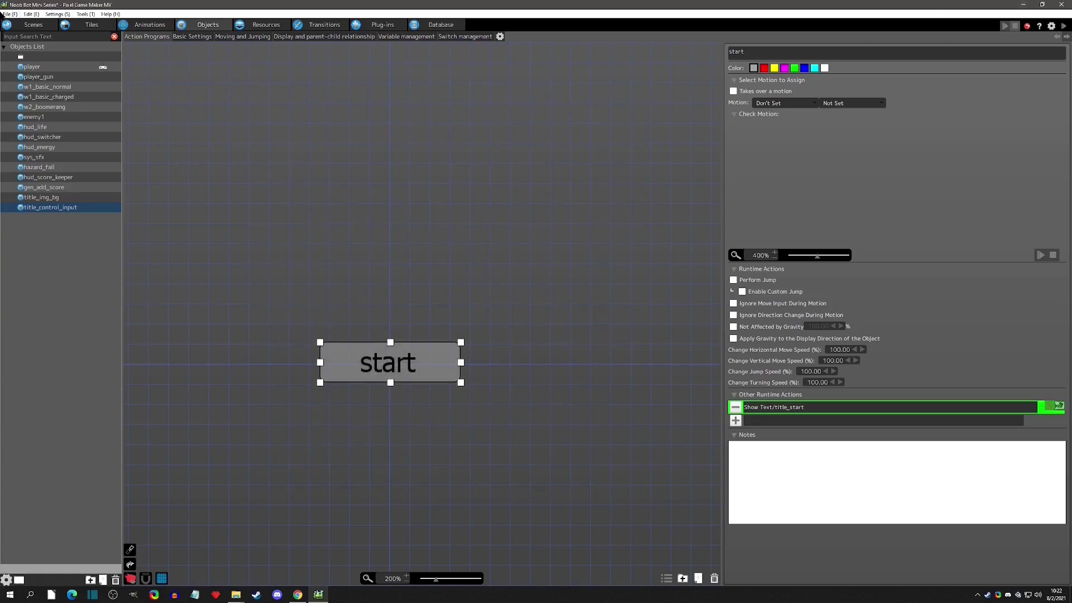
pyautogui.click(33, 25)
pyautogui.moveTo(768, 468); pyautogui.dragTo(804, 482)
pyautogui.click(1064, 25)
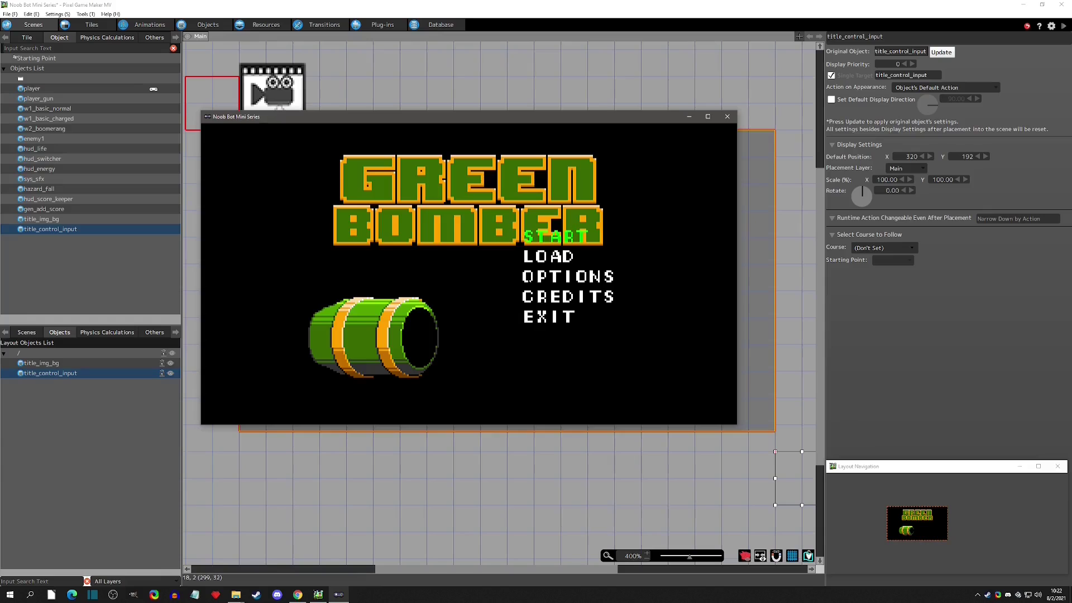
pyautogui.click(727, 116)
# Set the start action's Show Text alignment to Center both horizontally and vertically
pyautogui.click(207, 25)
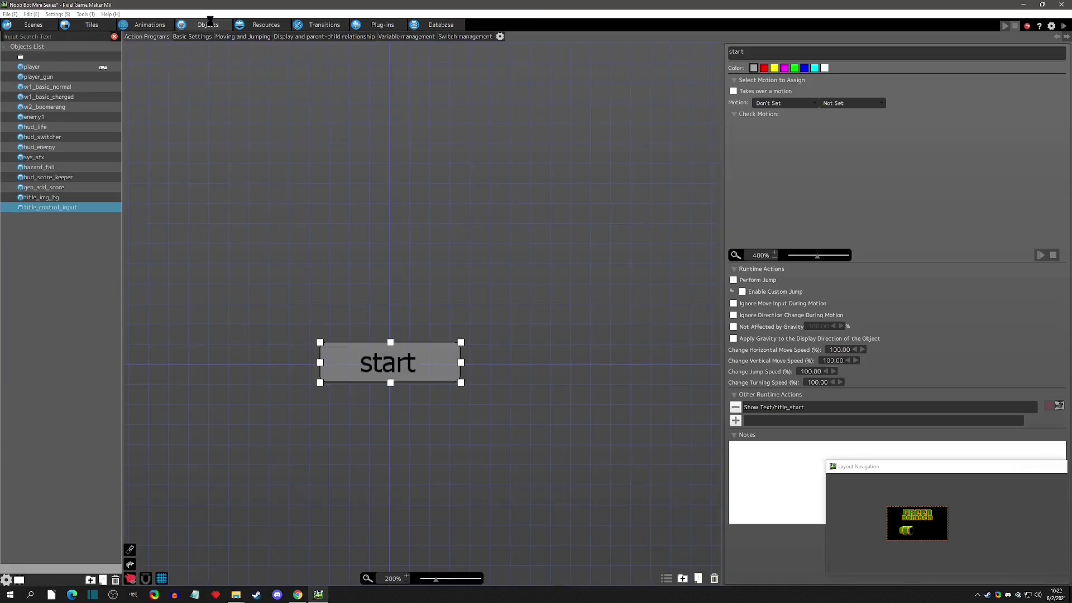
pyautogui.doubleClick(770, 406)
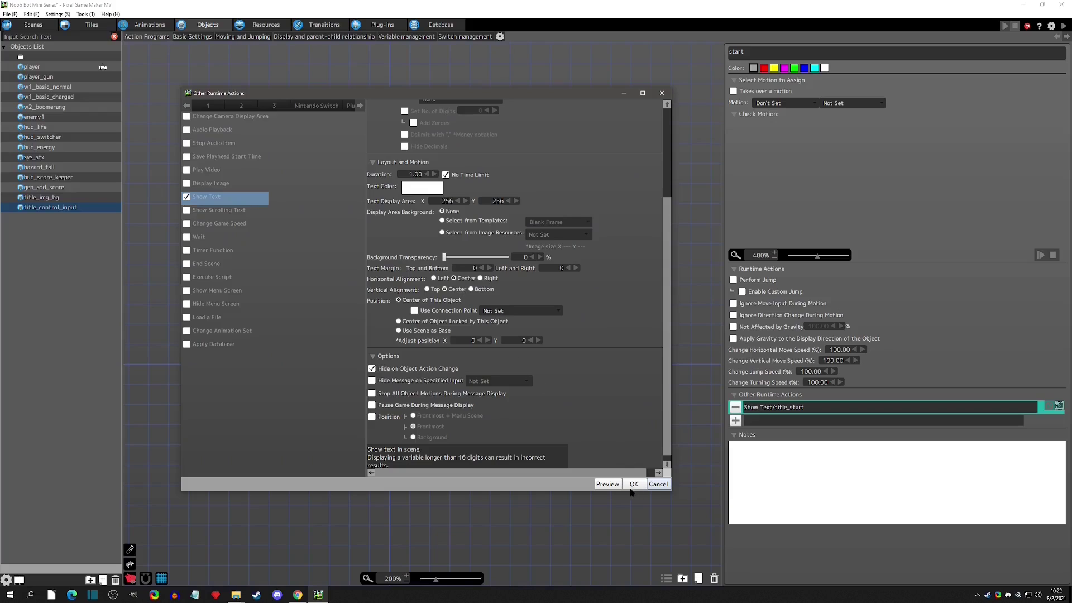
pyautogui.click(634, 484)
# Move title_control_input in the scene to X 224, Y 128 and test-play the title screen
pyautogui.click(39, 25)
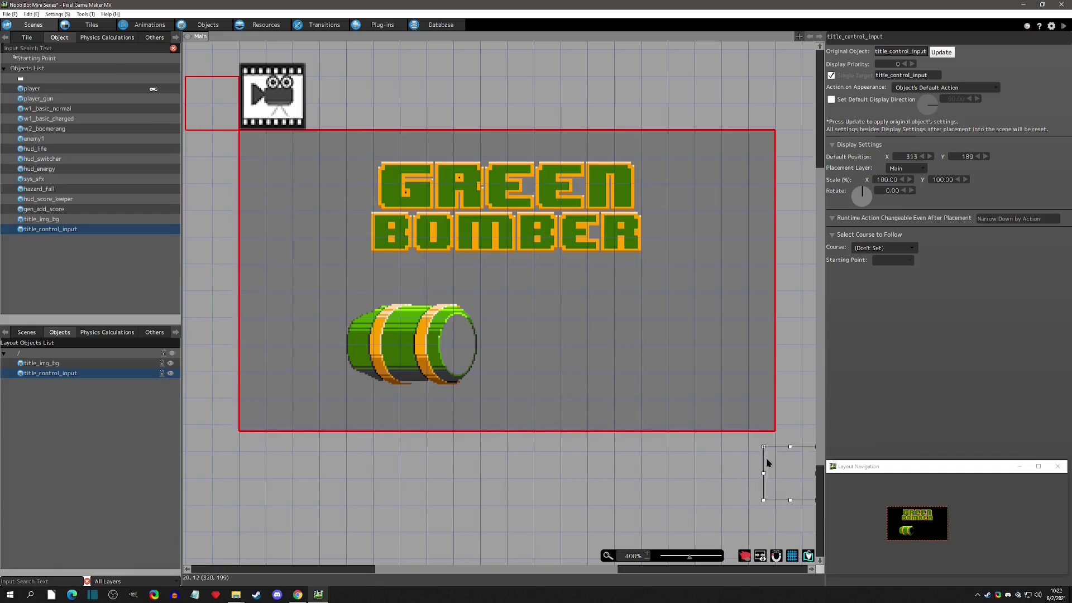
pyautogui.moveTo(785, 472); pyautogui.dragTo(624, 365)
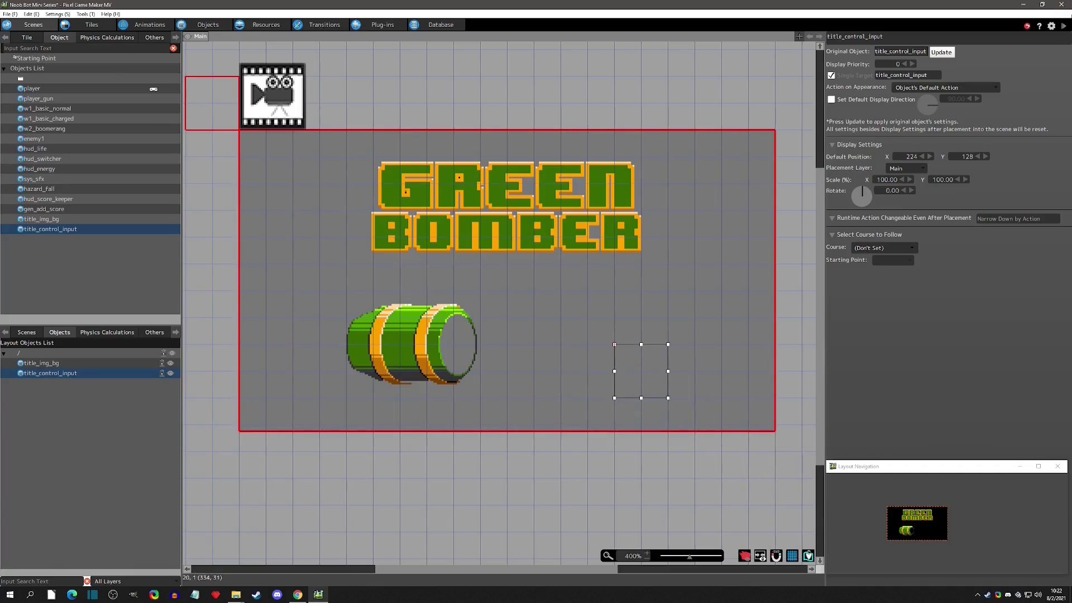
pyautogui.click(1063, 26)
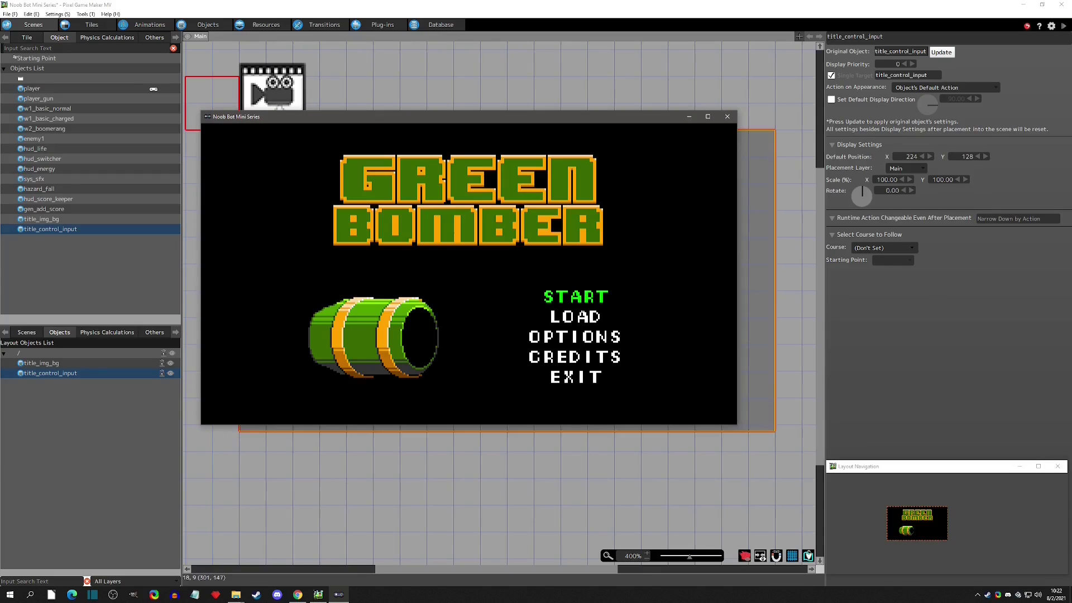
pyautogui.click(726, 116)
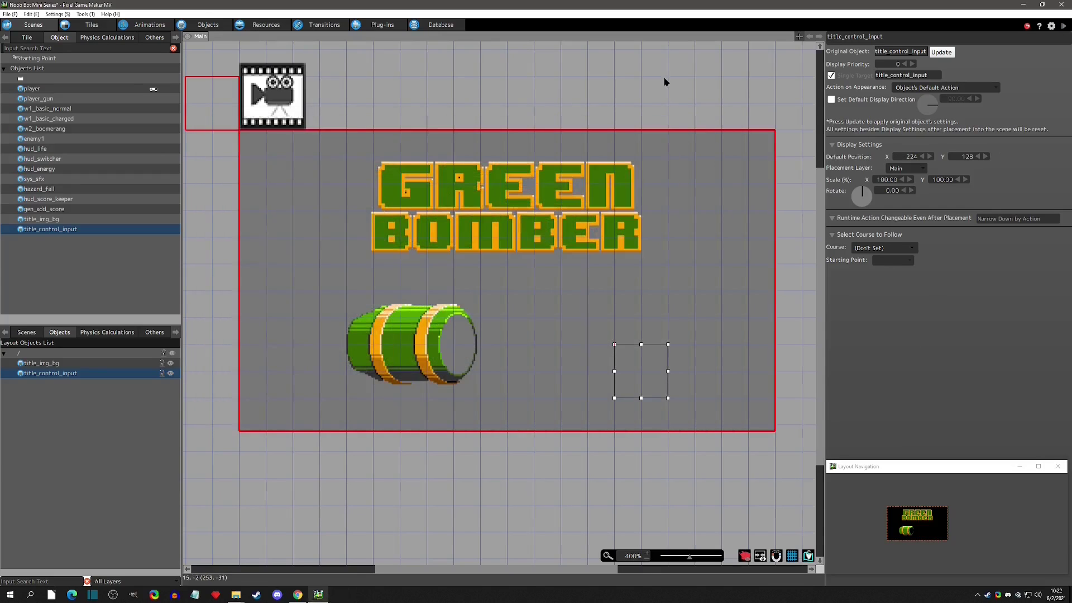
# Duplicate the start action of title_control_input, place the copy below the original and rename it load
pyautogui.click(205, 25)
pyautogui.click(411, 369)
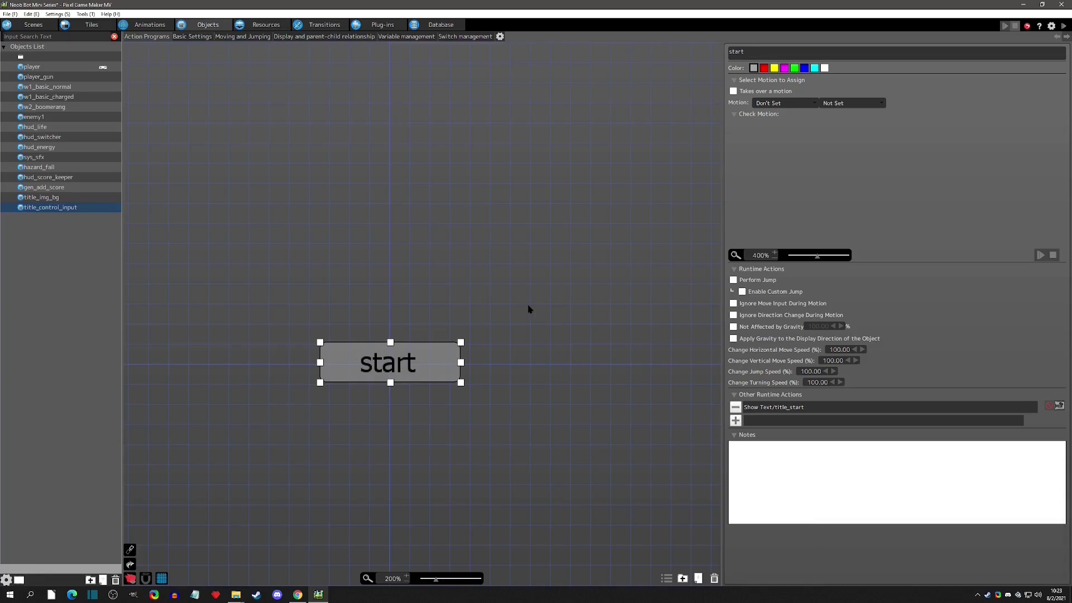
pyautogui.moveTo(528, 306); pyautogui.dragTo(541, 203, button='middle')
pyautogui.hotkey('ctrl', 'v')
pyautogui.moveTo(440, 353); pyautogui.dragTo(382, 346)
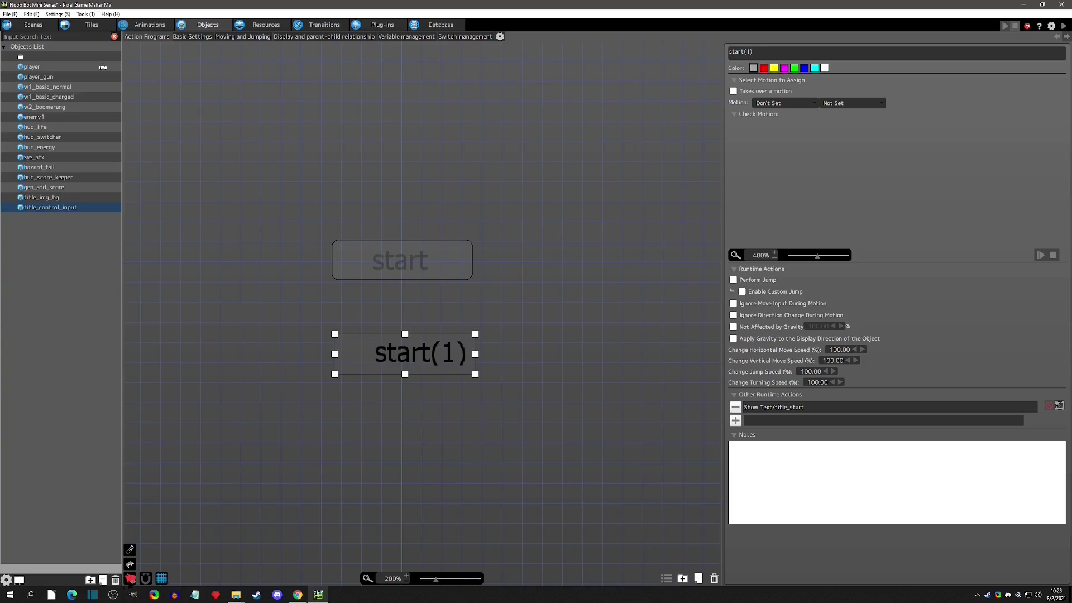
pyautogui.click(769, 50)
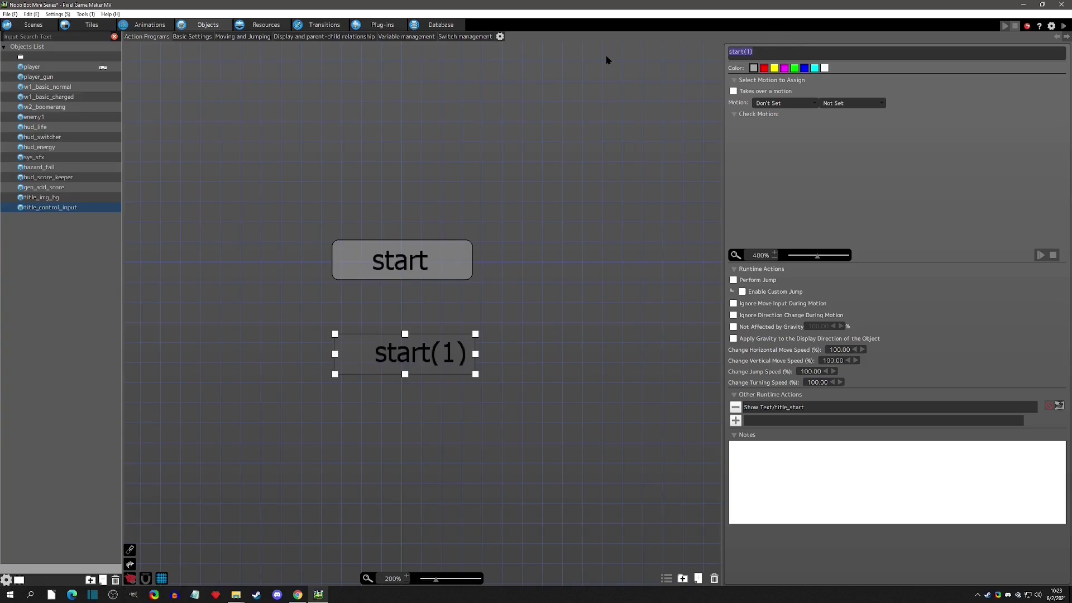
pyautogui.write('load')
# Create a link from the start action to the load action
pyautogui.click(398, 261)
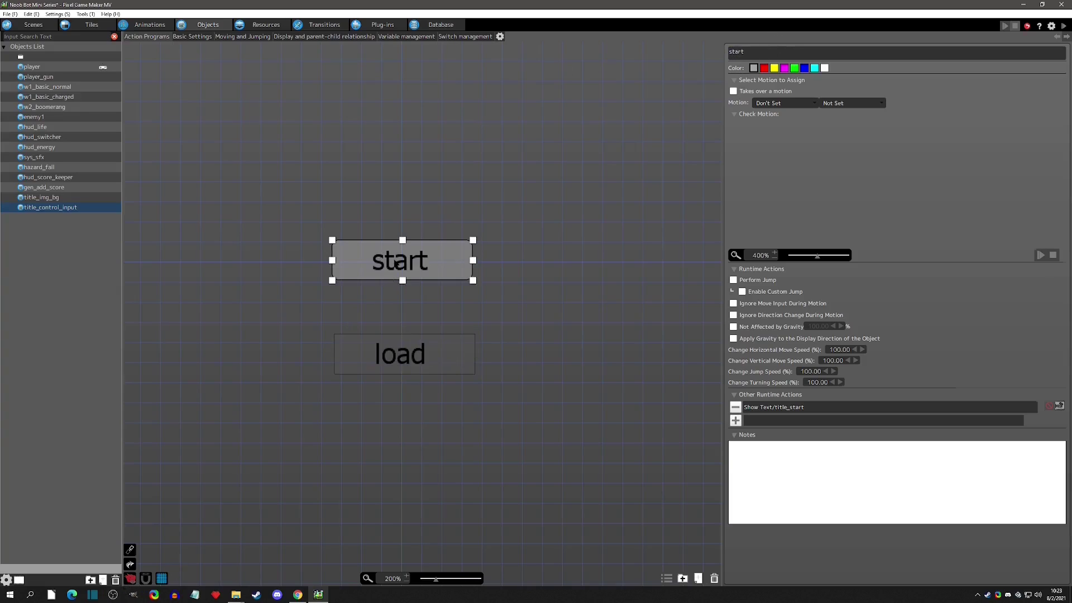
pyautogui.rightClick(396, 261)
pyautogui.click(416, 269)
pyautogui.click(416, 351)
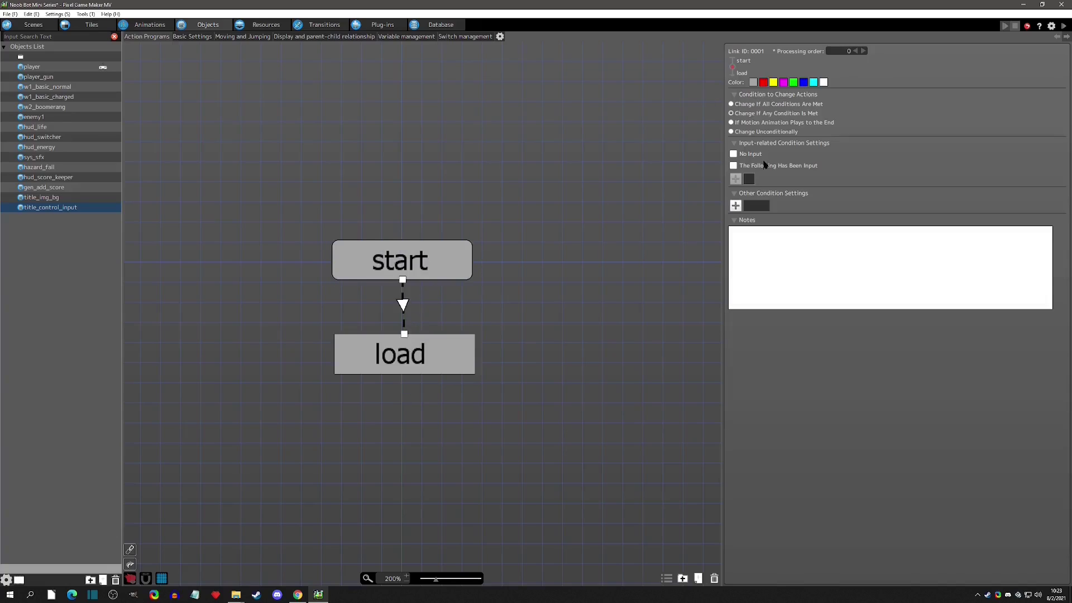
# Add an input condition to the start-to-load link using the ↓ control key with trigger type On Press
pyautogui.click(733, 165)
pyautogui.click(735, 179)
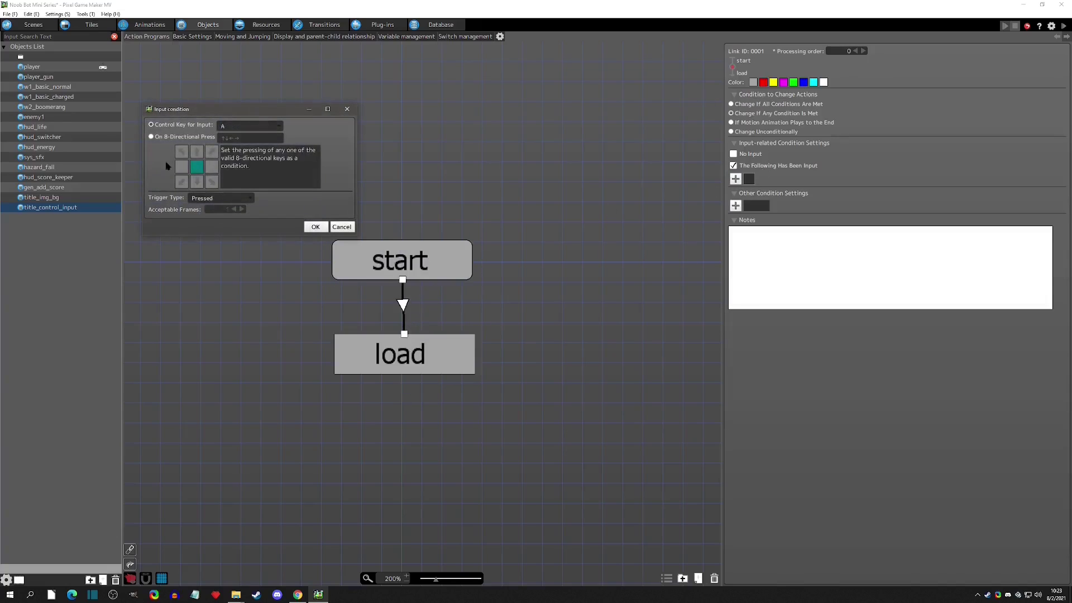
pyautogui.click(245, 125)
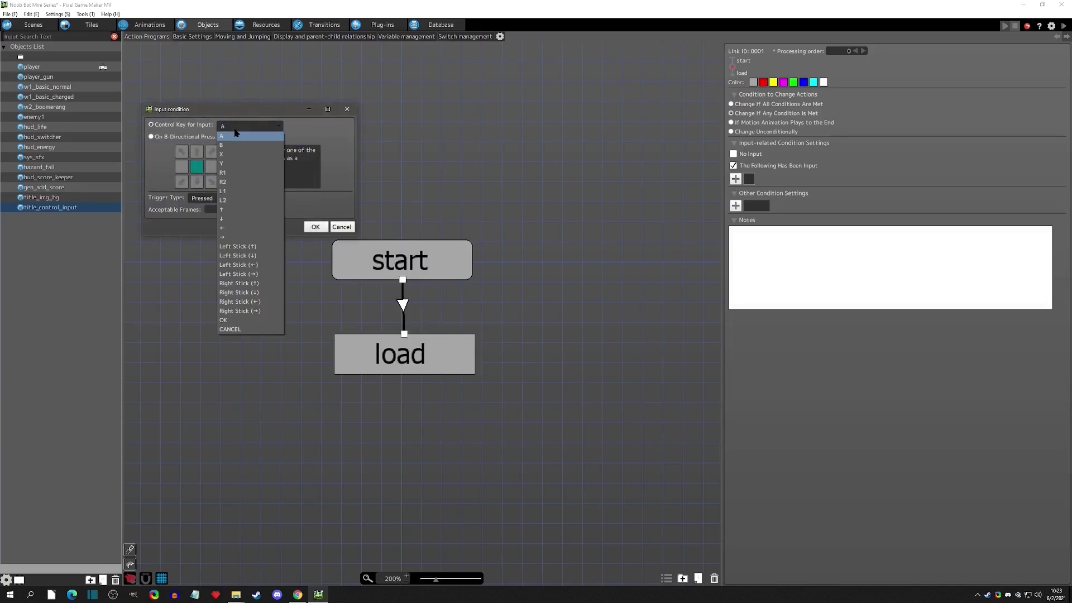
pyautogui.click(228, 218)
pyautogui.click(221, 198)
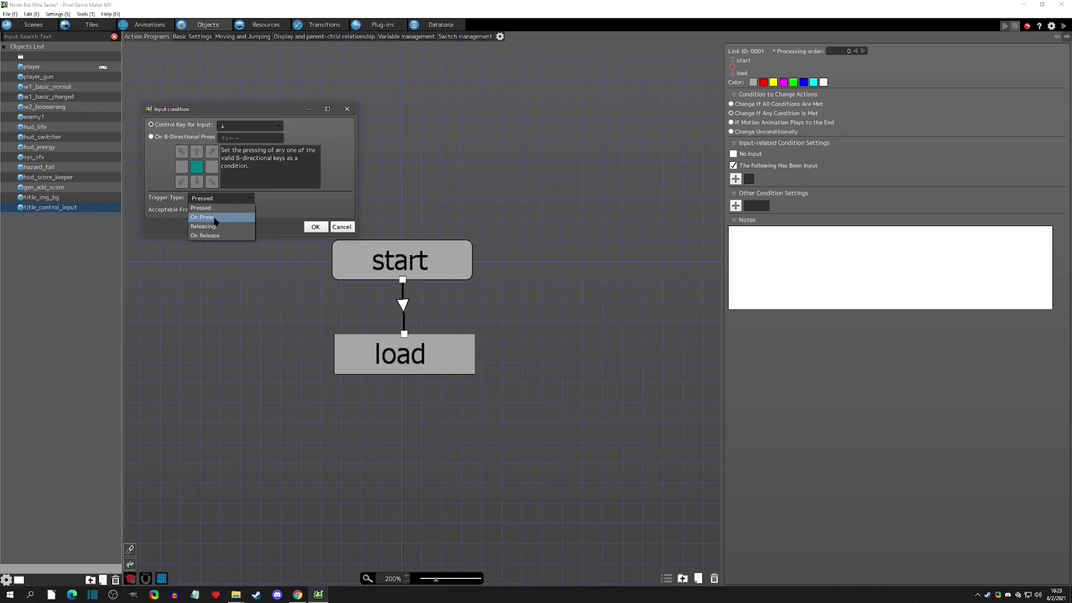
pyautogui.click(207, 217)
pyautogui.click(315, 227)
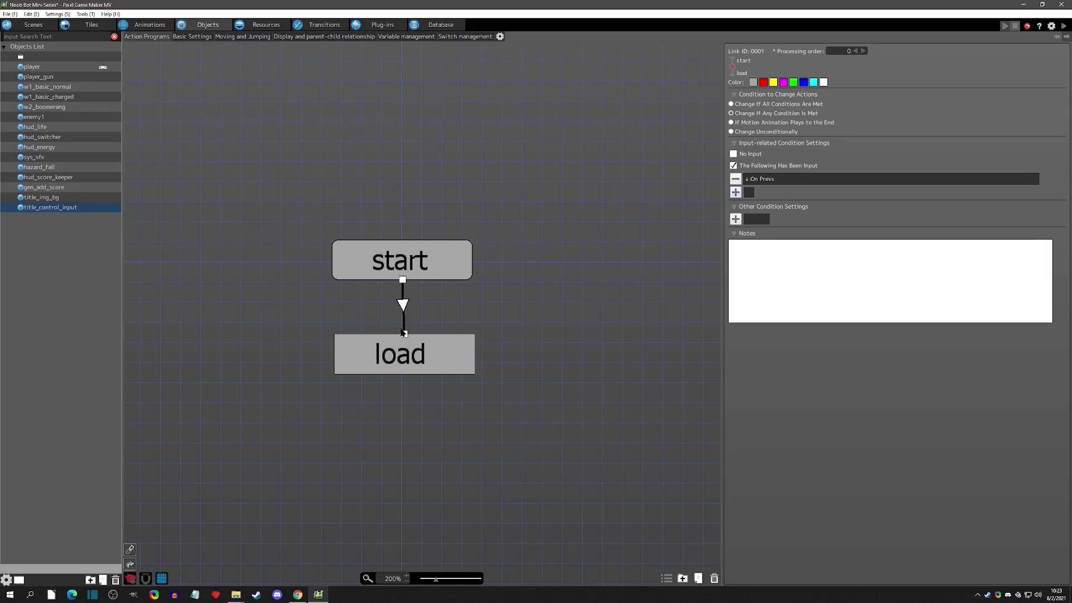
# Align the load action directly beneath start and copy the link in reverse, from load back to start
pyautogui.moveTo(412, 340); pyautogui.dragTo(396, 367)
pyautogui.click(429, 304)
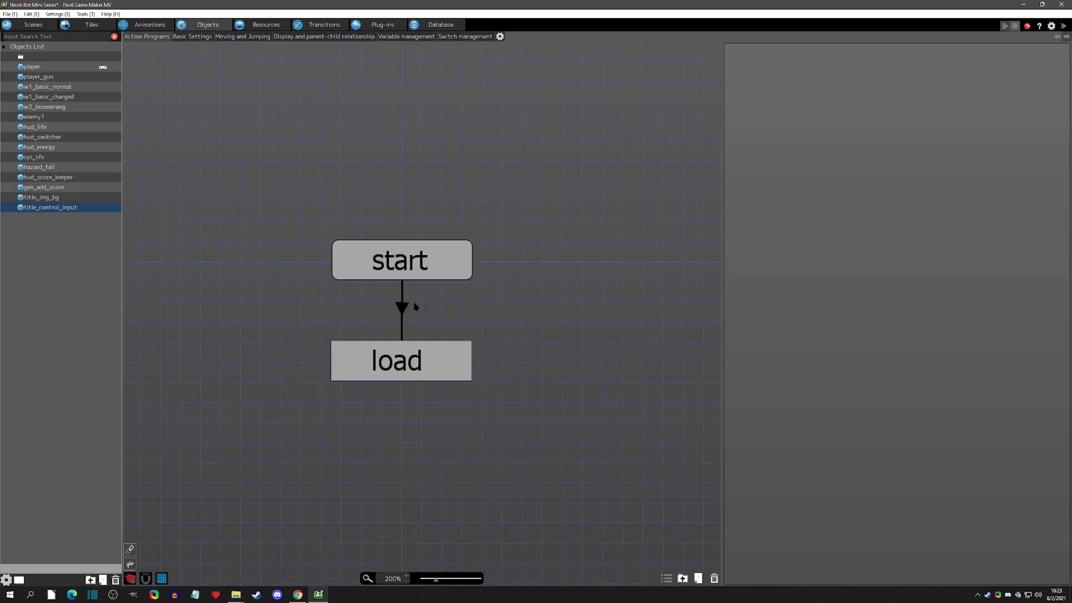
pyautogui.click(402, 305)
pyautogui.moveTo(403, 355); pyautogui.dragTo(429, 251, button='right')
pyautogui.moveTo(430, 254); pyautogui.dragTo(431, 272)
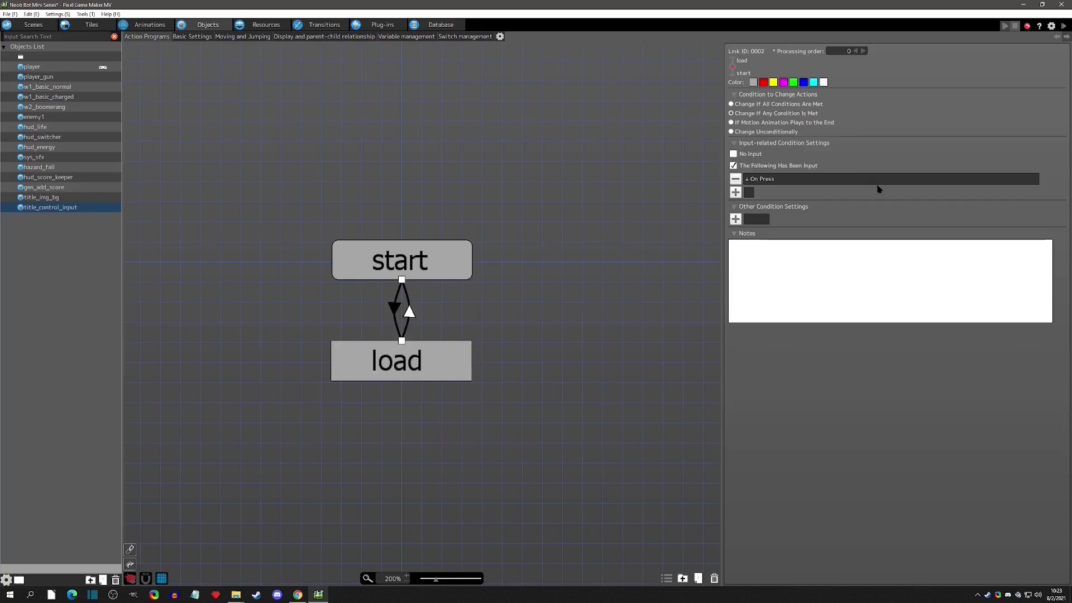
# Change the control key of the load-to-start link's input condition to ↑
pyautogui.doubleClick(820, 179)
pyautogui.click(240, 127)
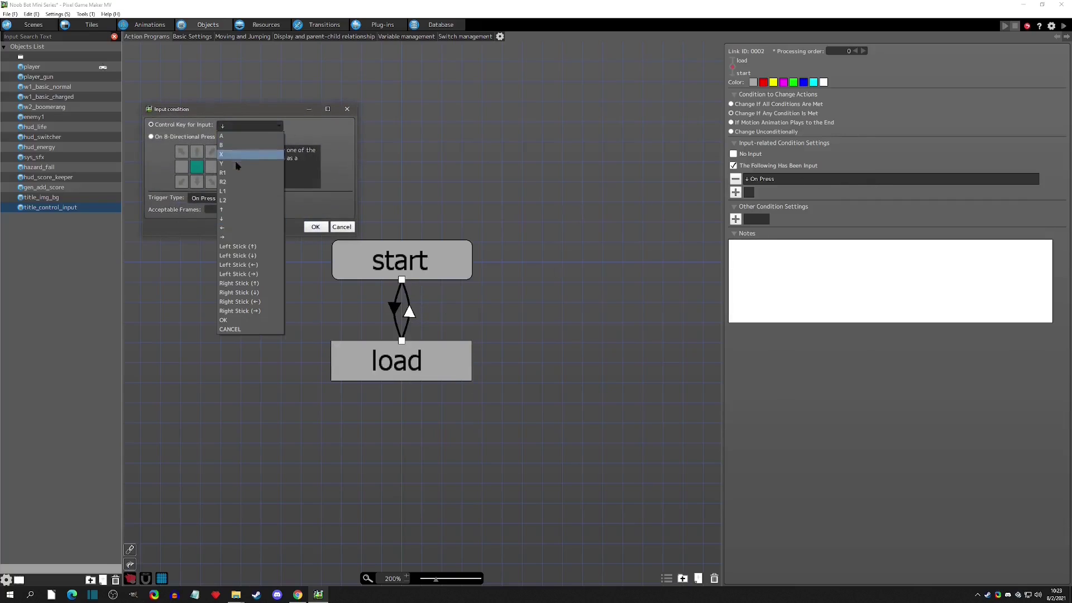
pyautogui.click(233, 210)
pyautogui.click(315, 227)
# Switch the load action's Show Text to the title_load text resource
pyautogui.click(455, 360)
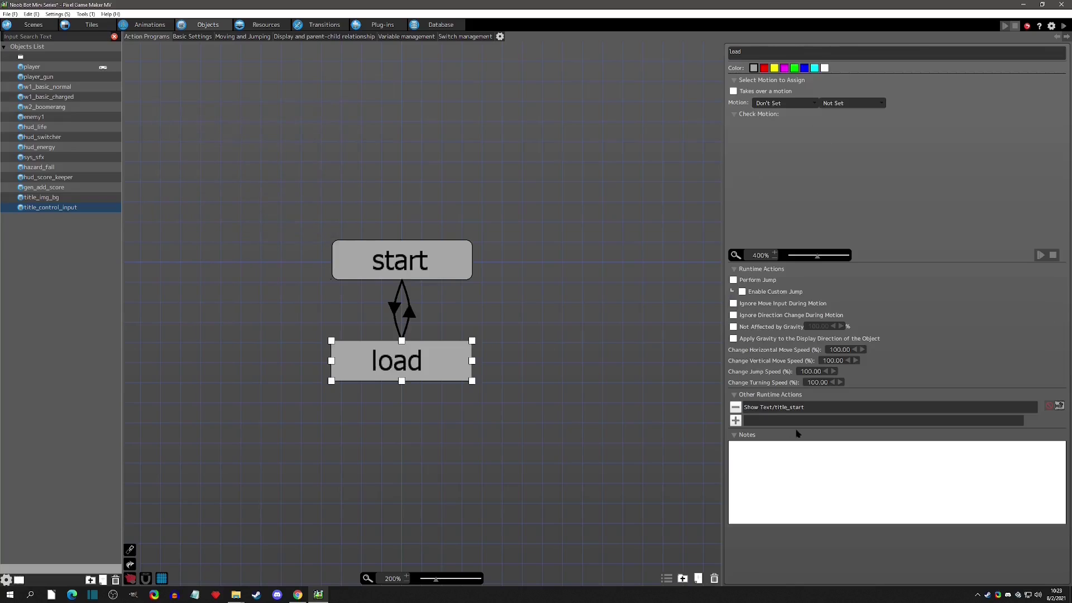
pyautogui.doubleClick(814, 412)
pyautogui.scroll(3, 610, 230)
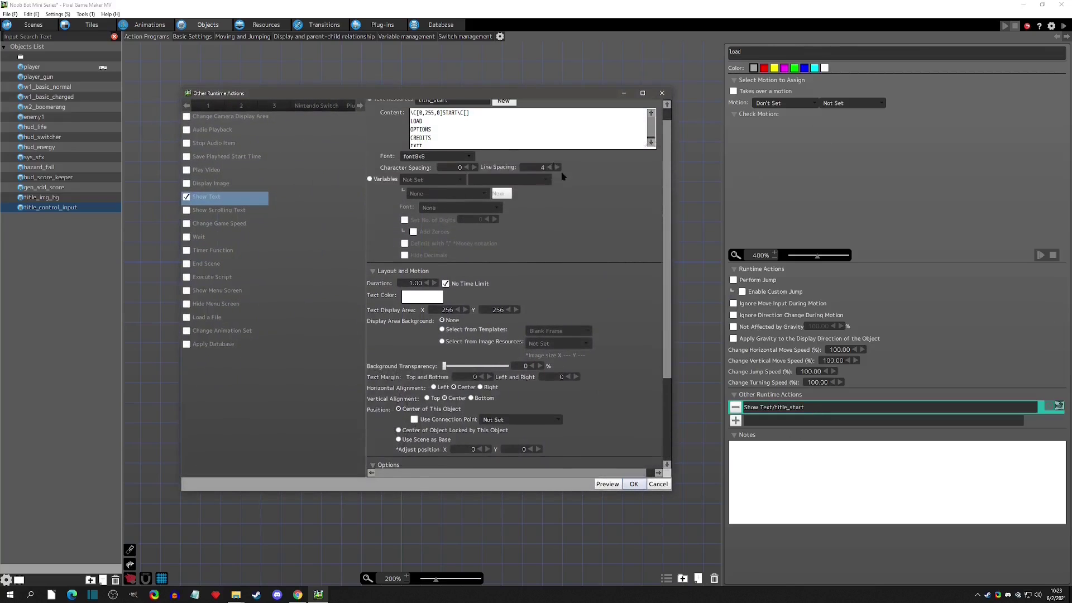
pyautogui.click(456, 116)
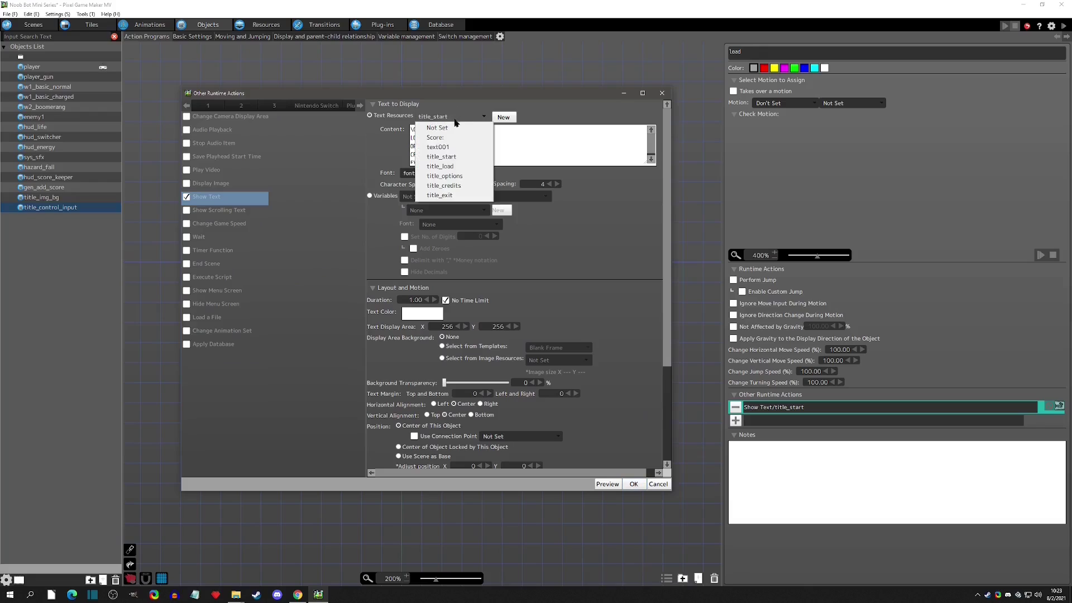
pyautogui.click(451, 172)
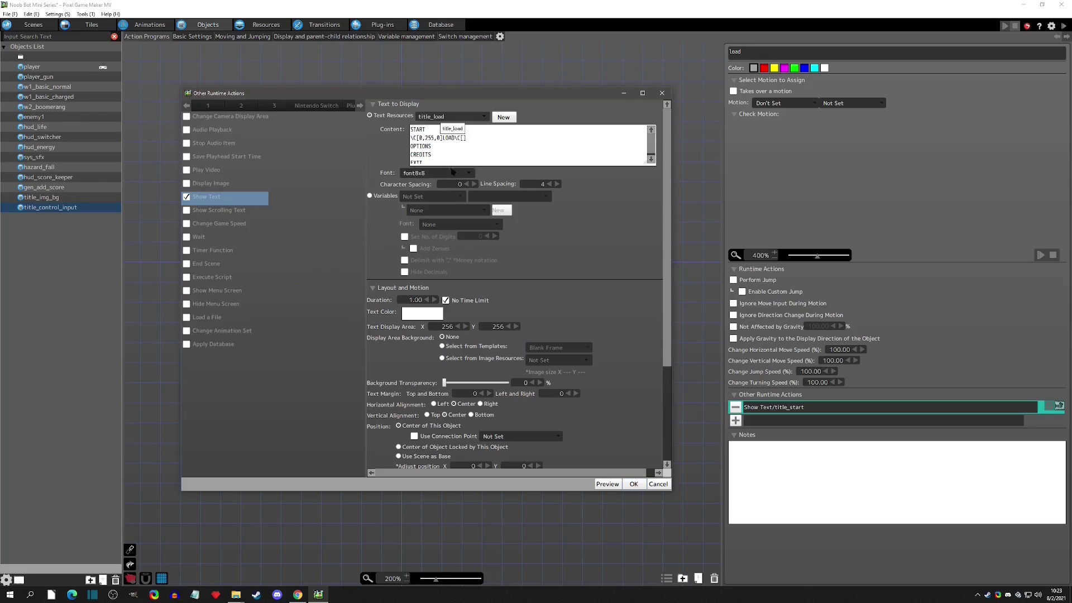
pyautogui.click(633, 483)
# Test-play the title menu, moving the selection down to LOAD and back up to START
pyautogui.click(1005, 25)
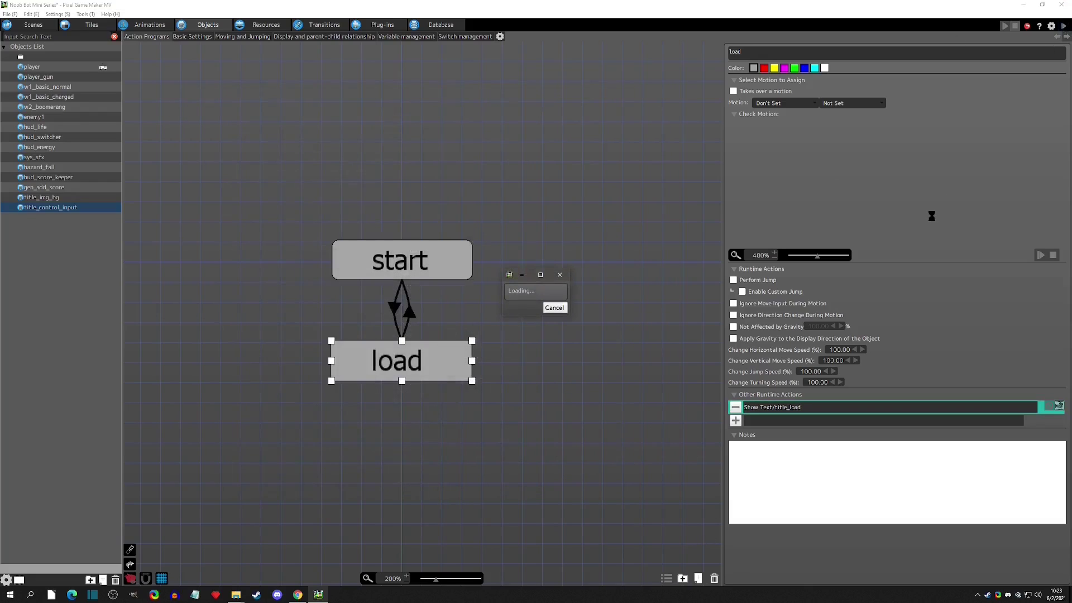
pyautogui.press('Down')
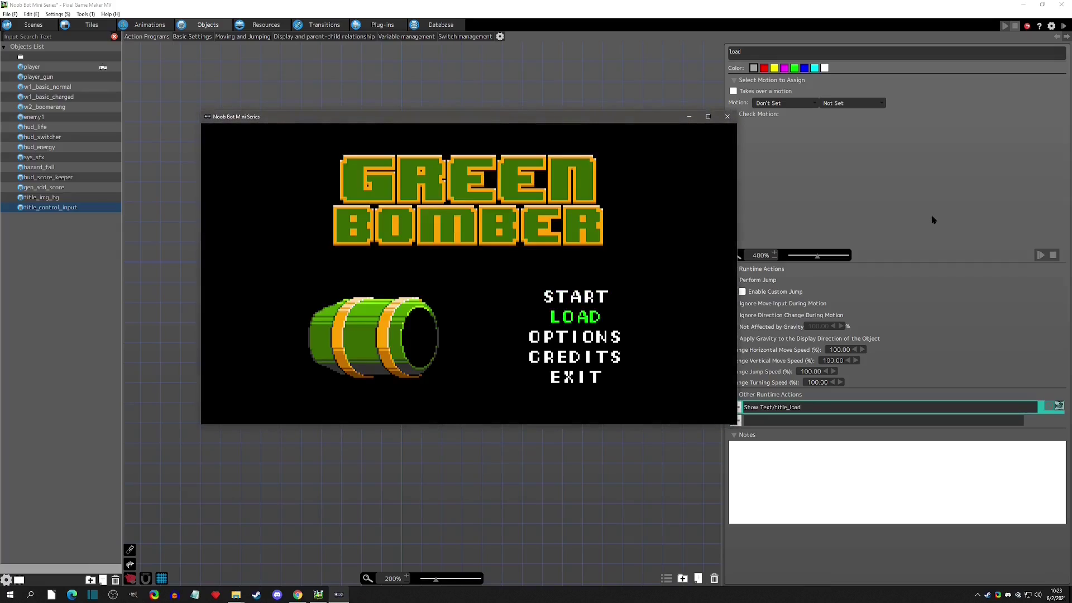
pyautogui.press('Up')
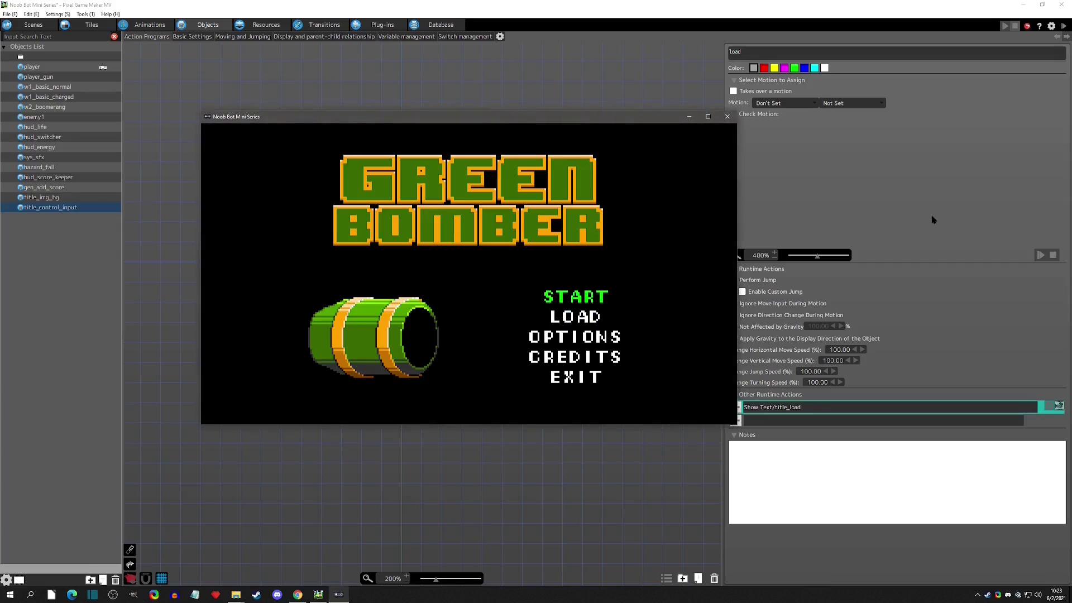
# Toggle the menu highlight between START and LOAD in the running test play and close the game
pyautogui.press('Down')
pyautogui.press('Up')
pyautogui.press('Down')
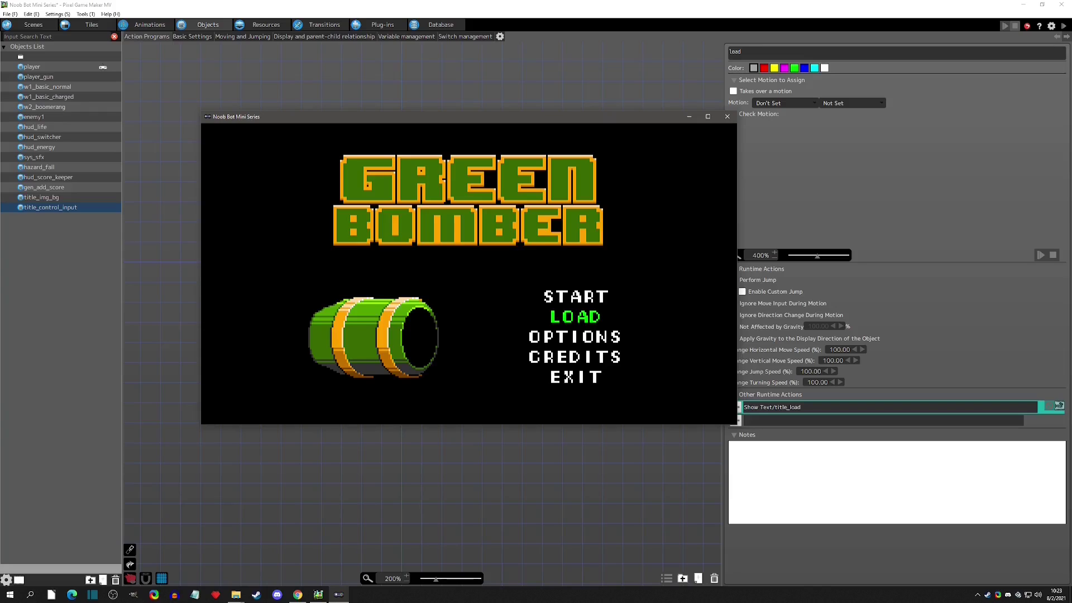
pyautogui.click(727, 117)
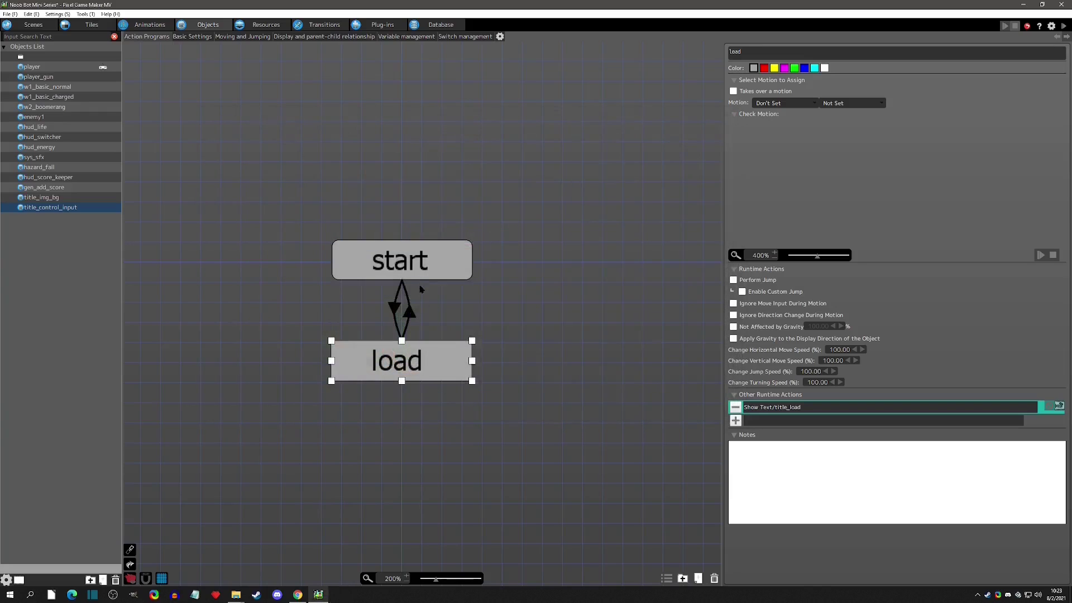
# Paste three copies of the load action and stack them in a column beneath load
pyautogui.click(347, 432)
pyautogui.hotkey('ctrl', 'v')
pyautogui.moveTo(427, 448)
pyautogui.mouseDown()
pyautogui.moveTo(399, 460)
pyautogui.moveTo(412, 445)
pyautogui.mouseUp()
pyautogui.scroll(-5, 413, 445)
pyautogui.click(410, 328)
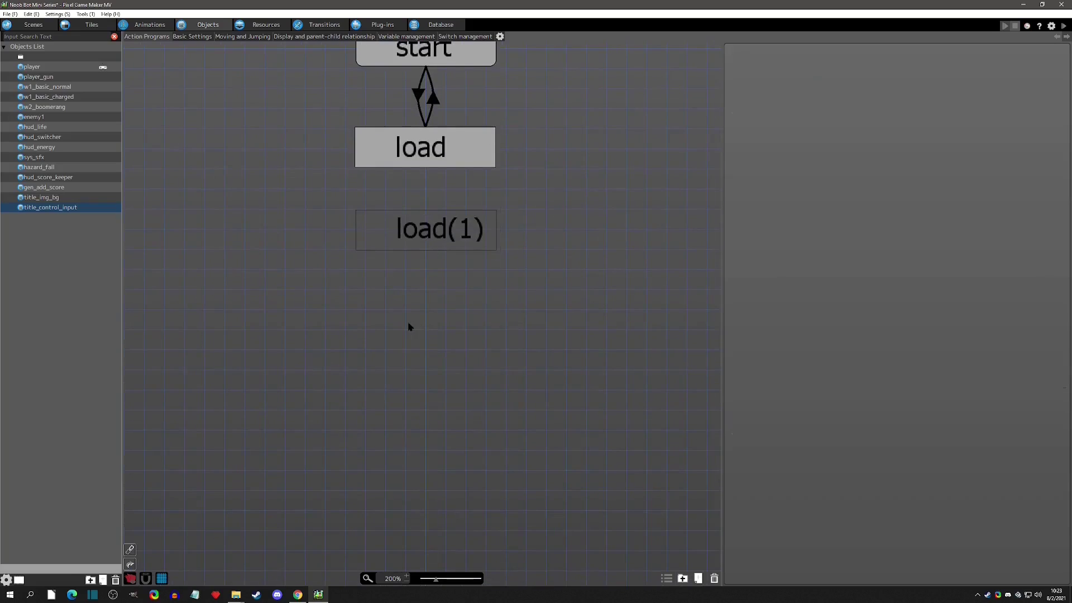
pyautogui.hotkey('ctrl', 'v')
pyautogui.moveTo(400, 339); pyautogui.dragTo(395, 309)
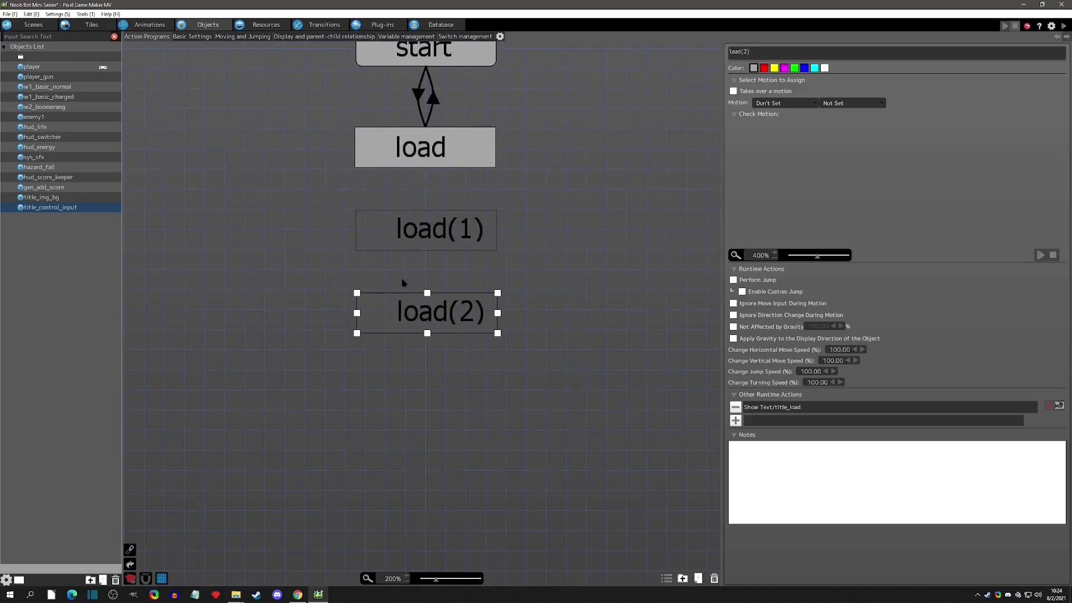
pyautogui.click(366, 400)
pyautogui.hotkey('ctrl', 'v')
pyautogui.moveTo(450, 413); pyautogui.dragTo(448, 393)
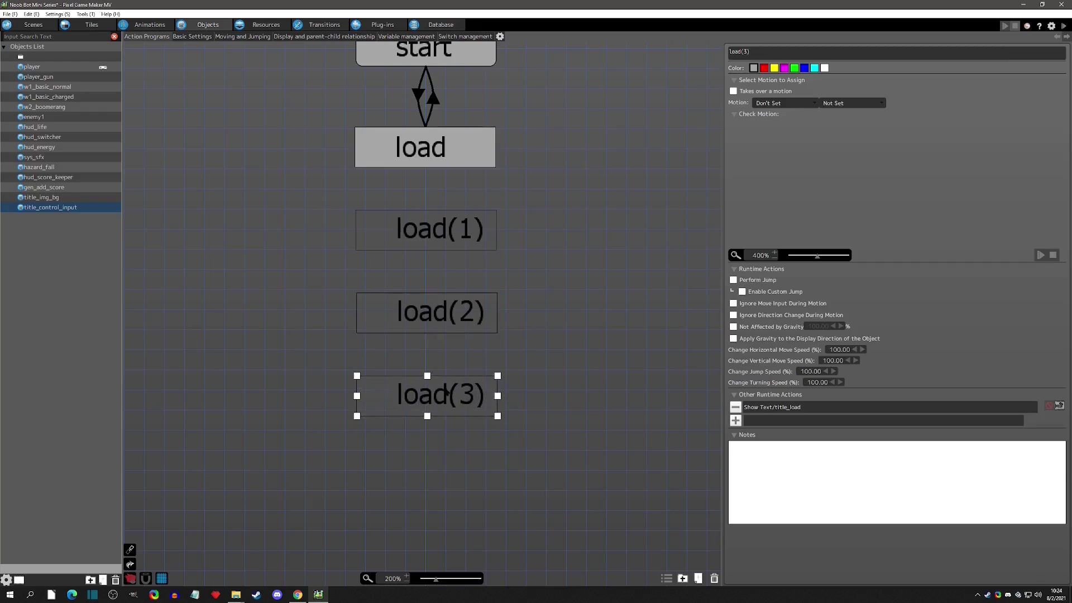
# Rename the three copies beneath load as options, credits and exit, in order down the column
pyautogui.click(453, 249)
pyautogui.hotkey('ctrl', 'a')
pyautogui.write('options')
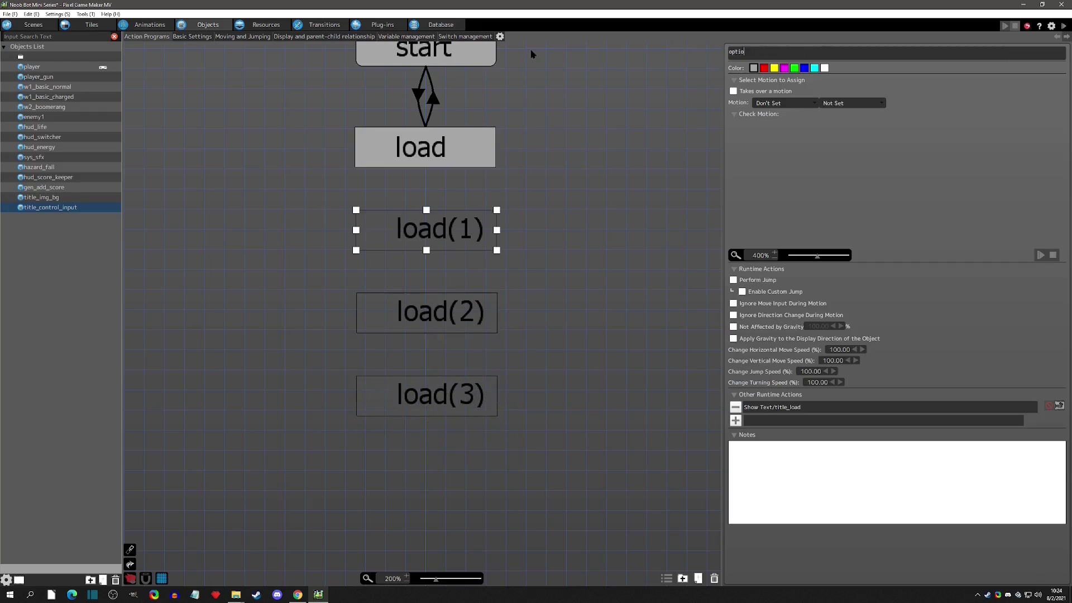
pyautogui.click(411, 328)
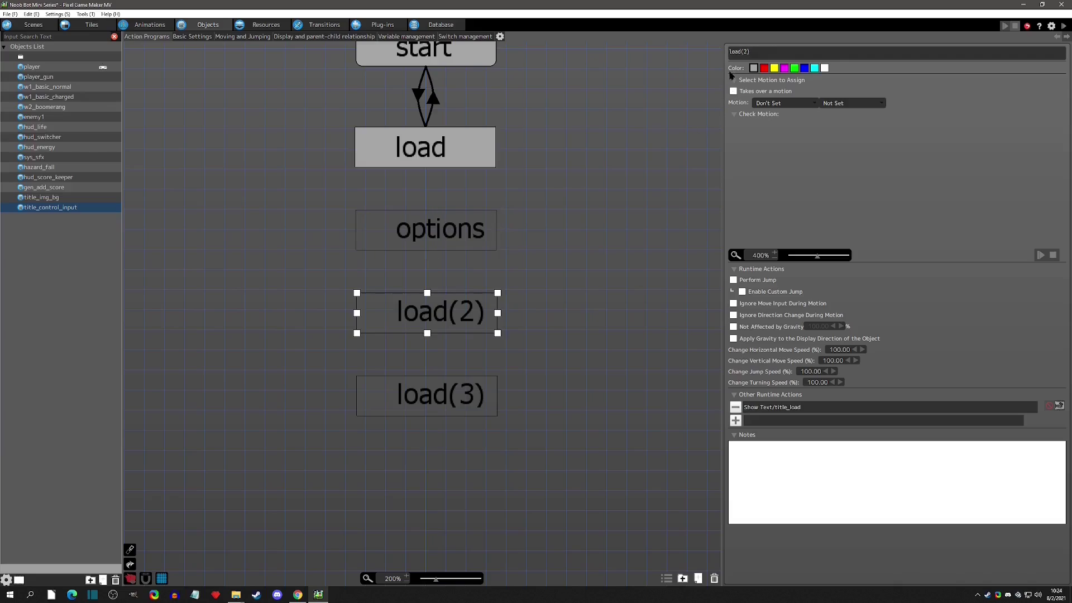
pyautogui.hotkey('ctrl', 'a')
pyautogui.write('credits')
pyautogui.click(544, 367)
pyautogui.click(427, 395)
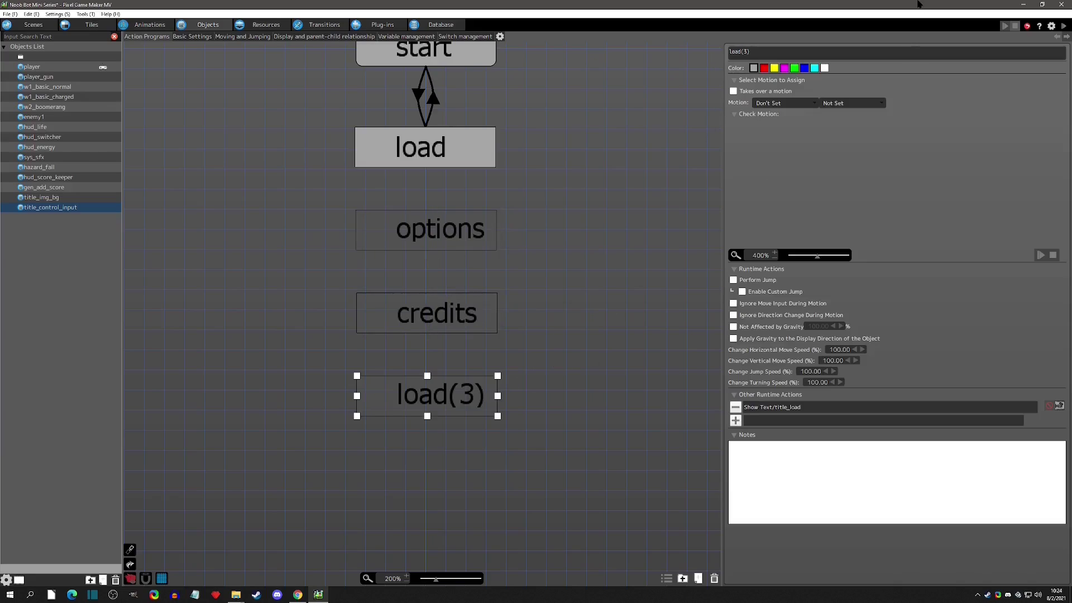
pyautogui.click(754, 51)
pyautogui.hotkey('ctrl', 'a')
pyautogui.write('exit')
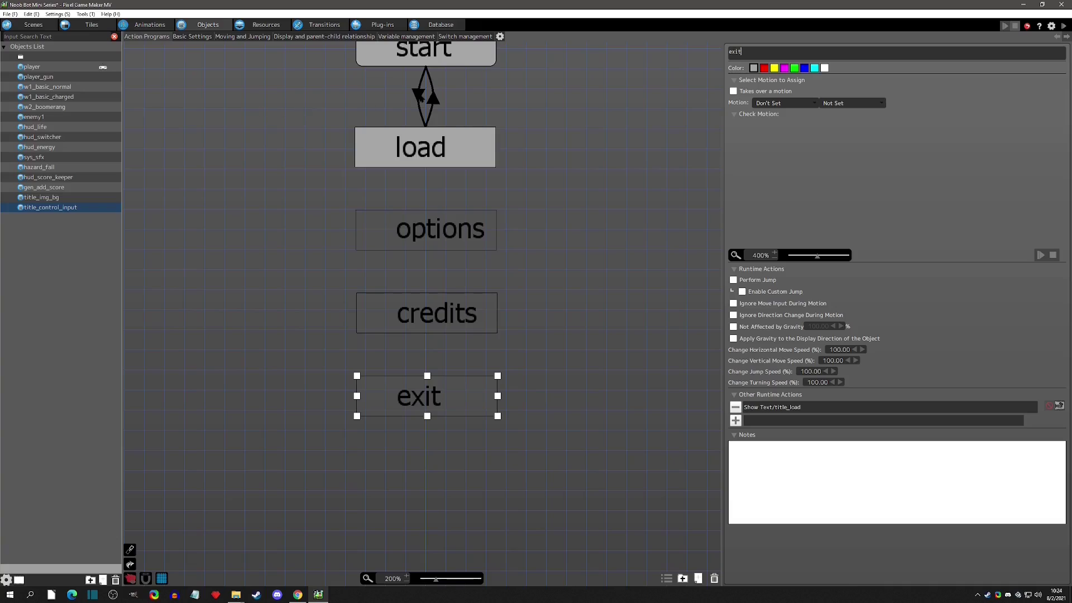
# Copy the downward start-to-load link onto load to options, options to credits, and credits to exit
pyautogui.click(418, 94)
pyautogui.click(422, 150)
pyautogui.press('l')
pyautogui.click(424, 240)
pyautogui.click(424, 240)
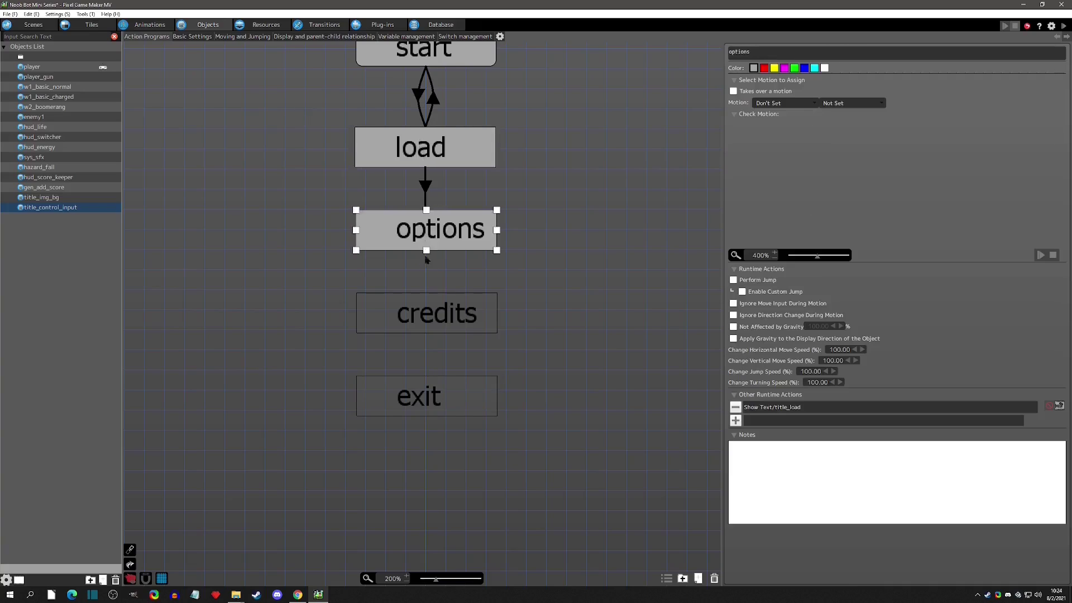
pyautogui.moveTo(426, 248); pyautogui.dragTo(426, 396)
# Copy the upward load-to-start link onto exit to credits, credits to options, and options to load
pyautogui.click(433, 100)
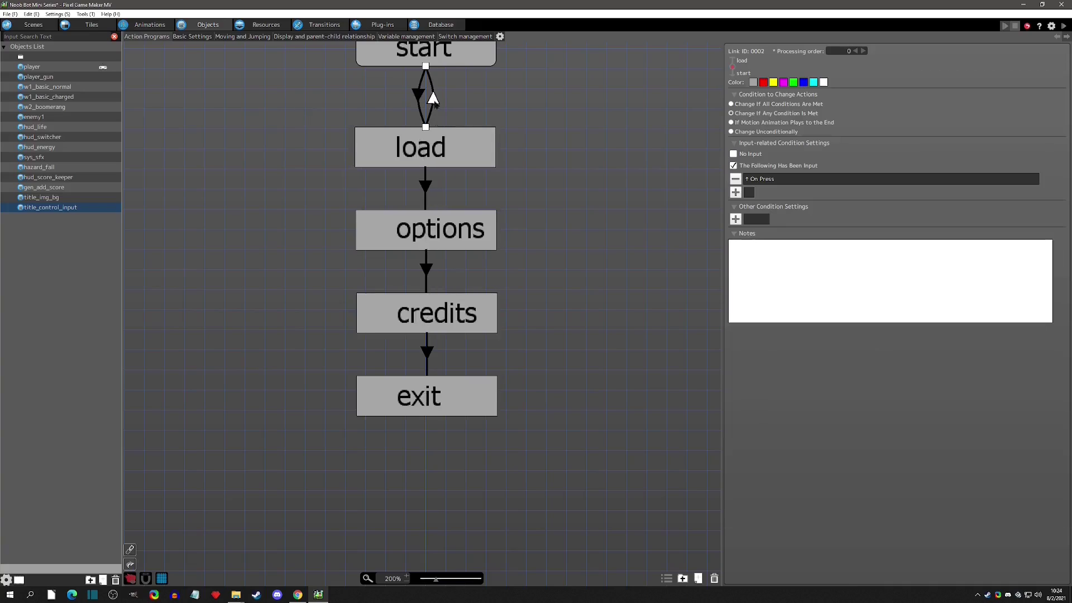
pyautogui.moveTo(442, 379); pyautogui.dragTo(449, 323, button='right')
pyautogui.moveTo(449, 315); pyautogui.dragTo(447, 244, button='right')
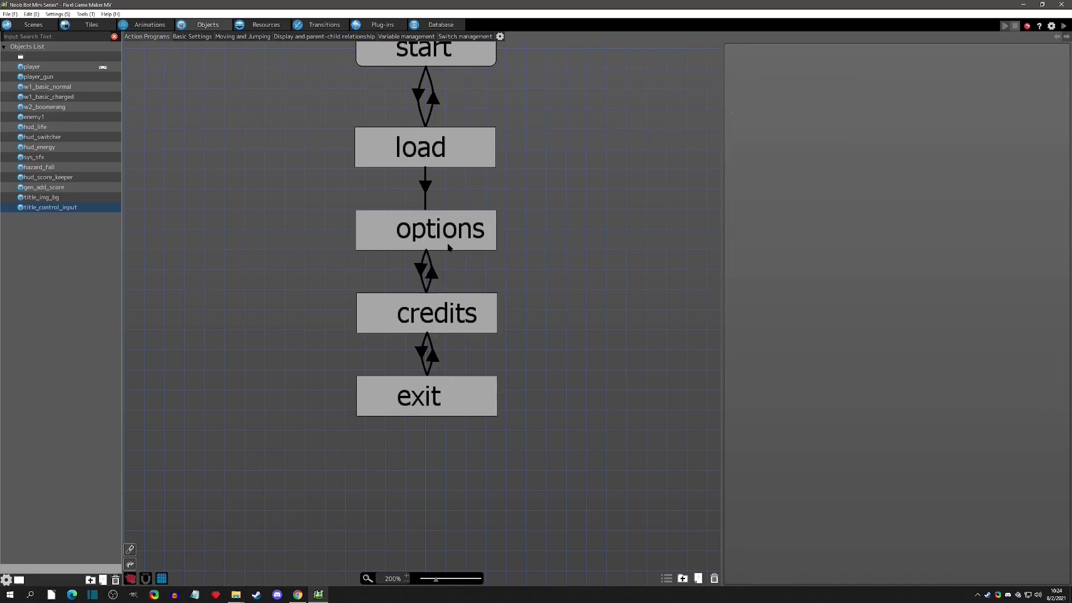
pyautogui.click(449, 247)
pyautogui.moveTo(441, 241); pyautogui.dragTo(441, 154)
pyautogui.moveTo(517, 146); pyautogui.dragTo(501, 220, button='middle')
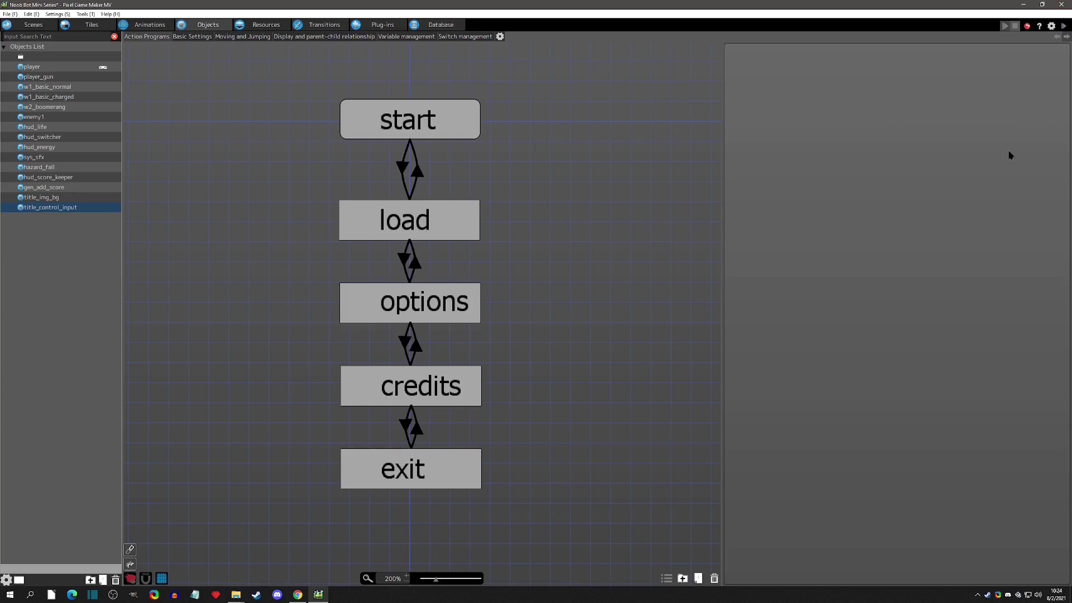
# Test-play the title menu, move the selection down from START, and close the game
pyautogui.click(1063, 26)
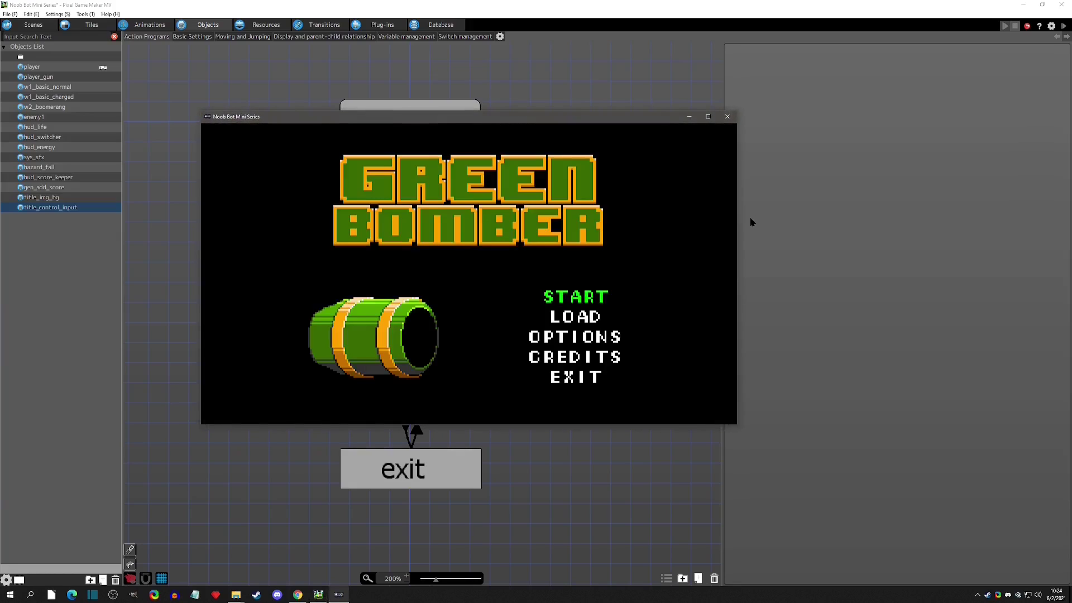
pyautogui.press('Down')
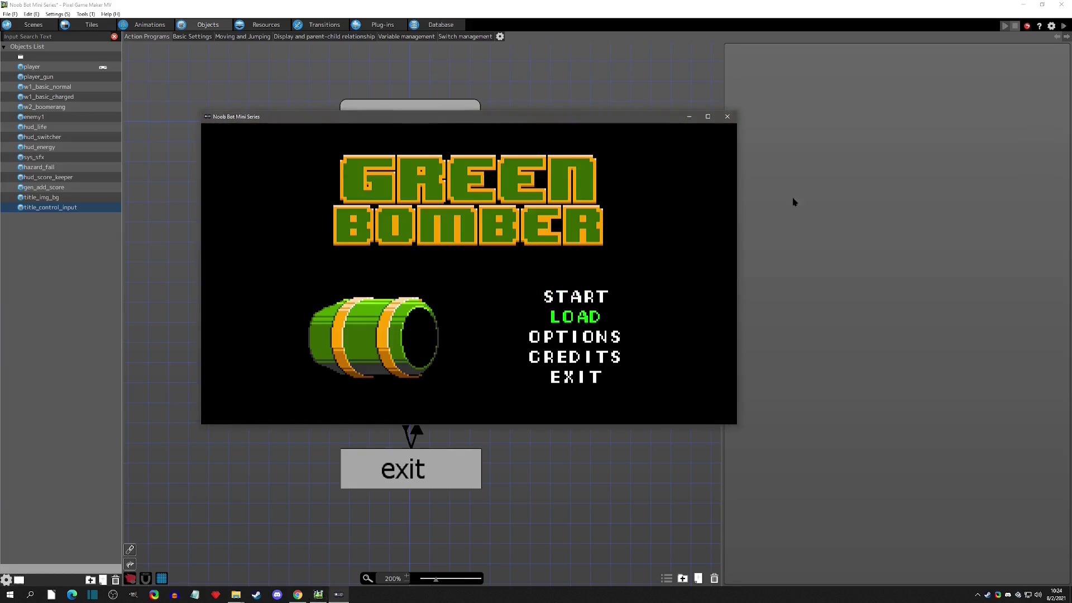
pyautogui.click(727, 116)
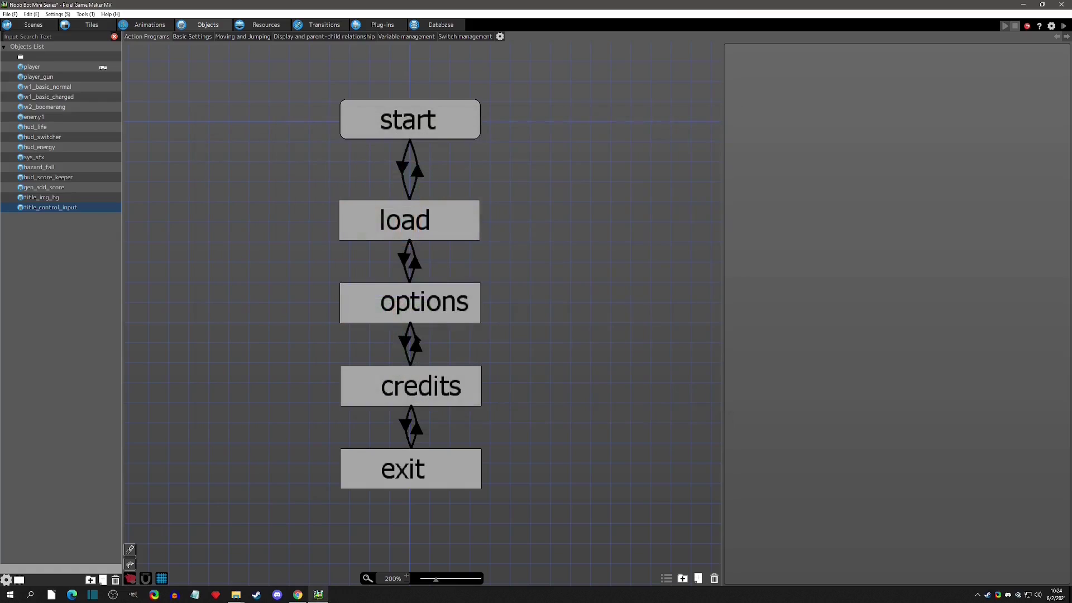
# Switch the options action's Show Text to the title_options text resource
pyautogui.click(419, 317)
pyautogui.doubleClick(848, 407)
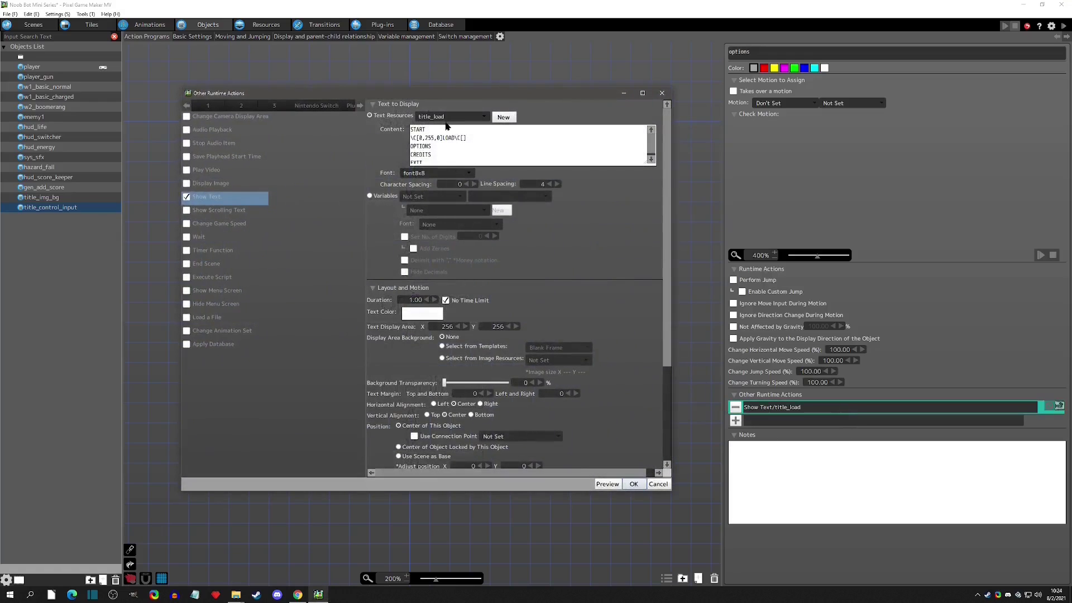
pyautogui.click(448, 118)
pyautogui.click(457, 179)
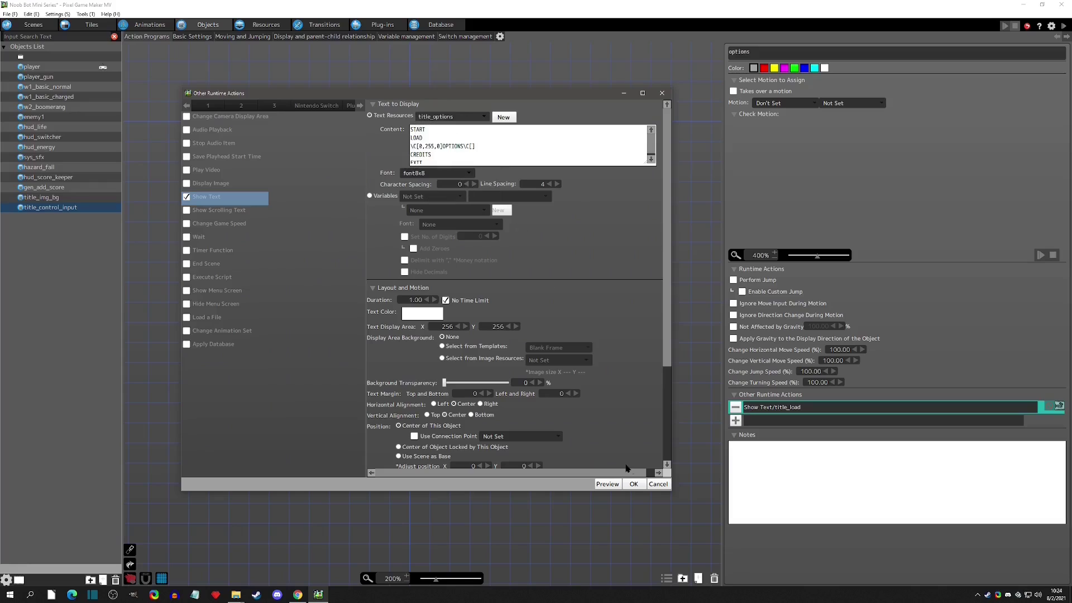
pyautogui.click(633, 483)
# Switch the credits action's Show Text to the title_credits text resource
pyautogui.click(477, 398)
pyautogui.doubleClick(797, 408)
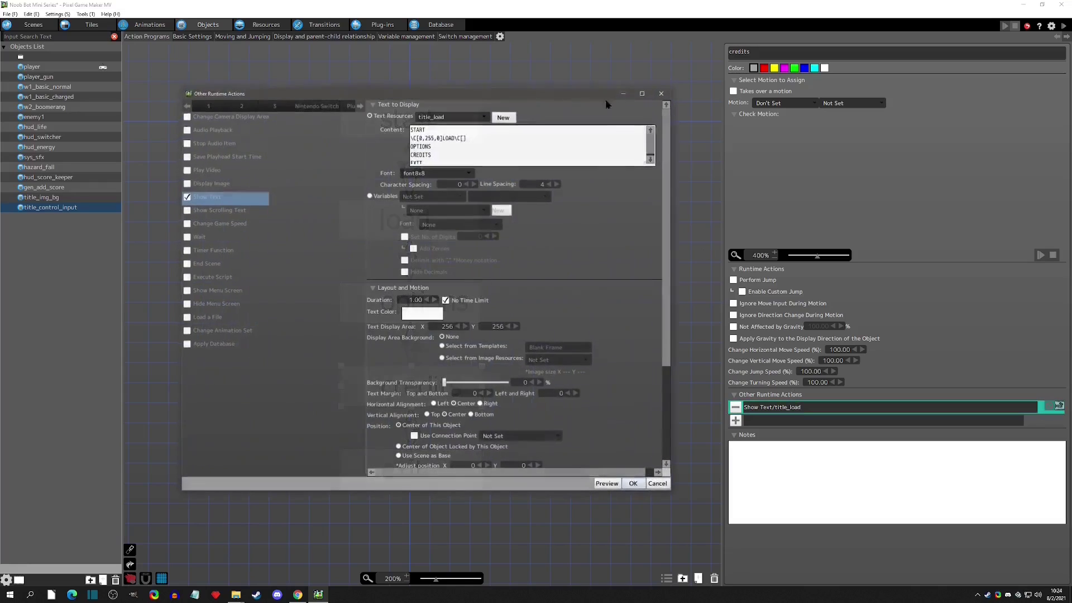
pyautogui.click(452, 116)
pyautogui.click(457, 186)
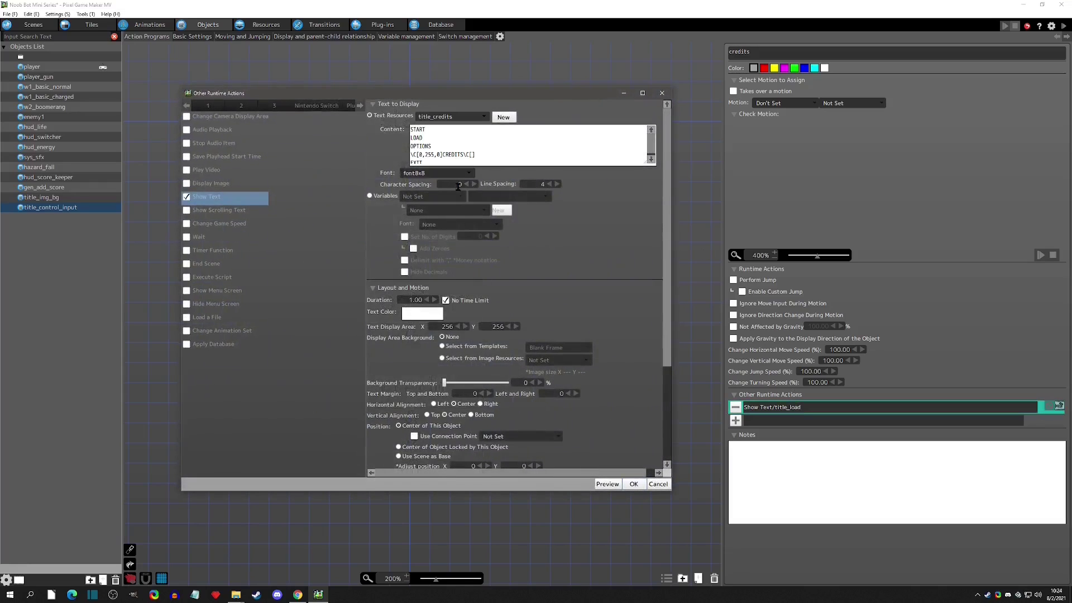
pyautogui.click(633, 484)
# Switch the exit action's Show Text to the title_exit text resource
pyautogui.click(444, 471)
pyautogui.doubleClick(788, 406)
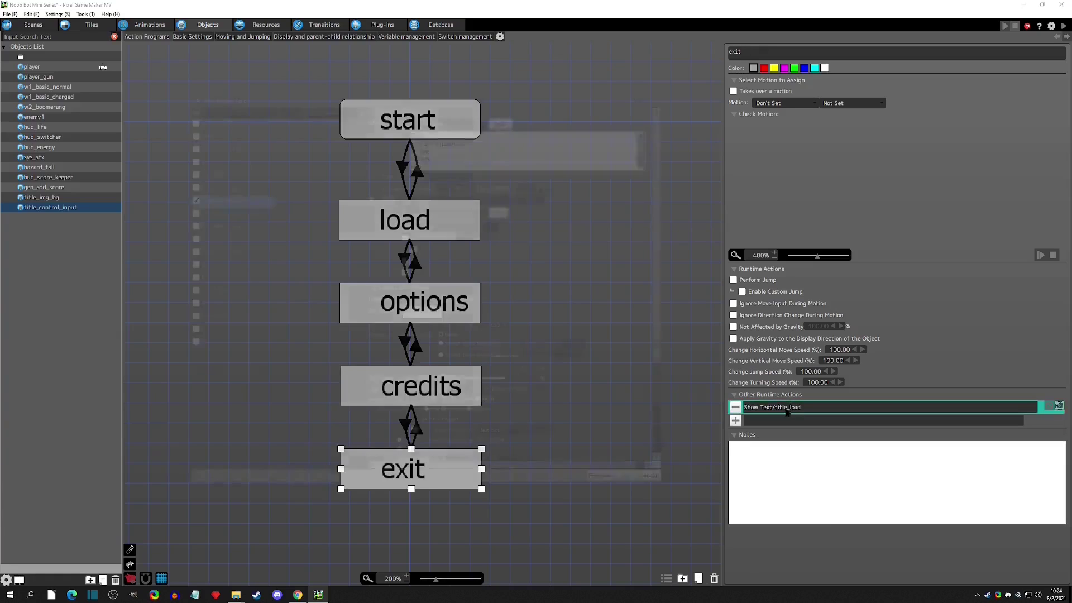
pyautogui.click(452, 116)
pyautogui.click(450, 200)
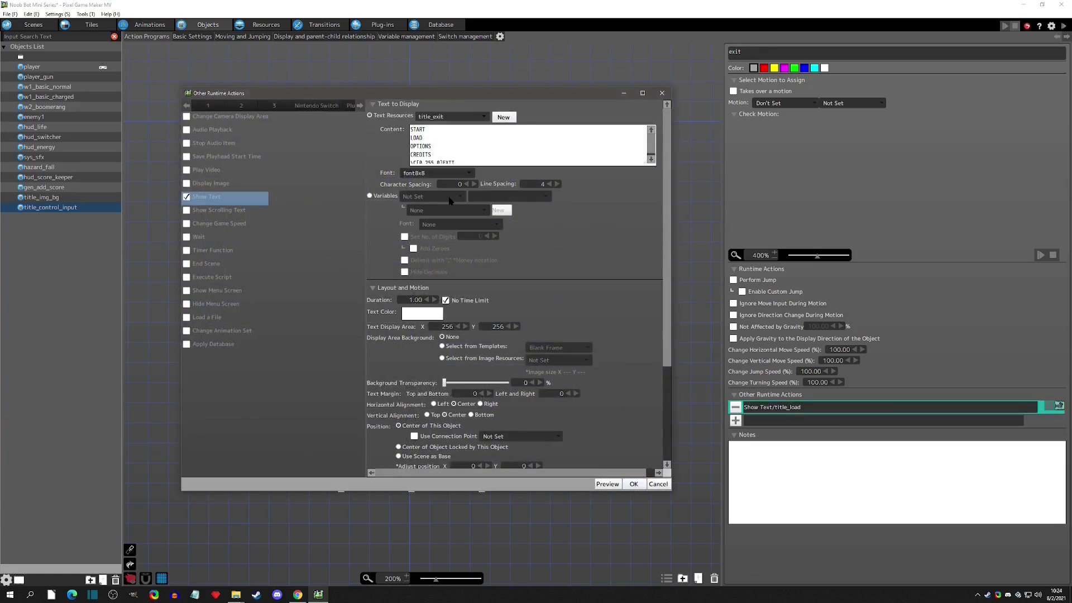
pyautogui.click(633, 484)
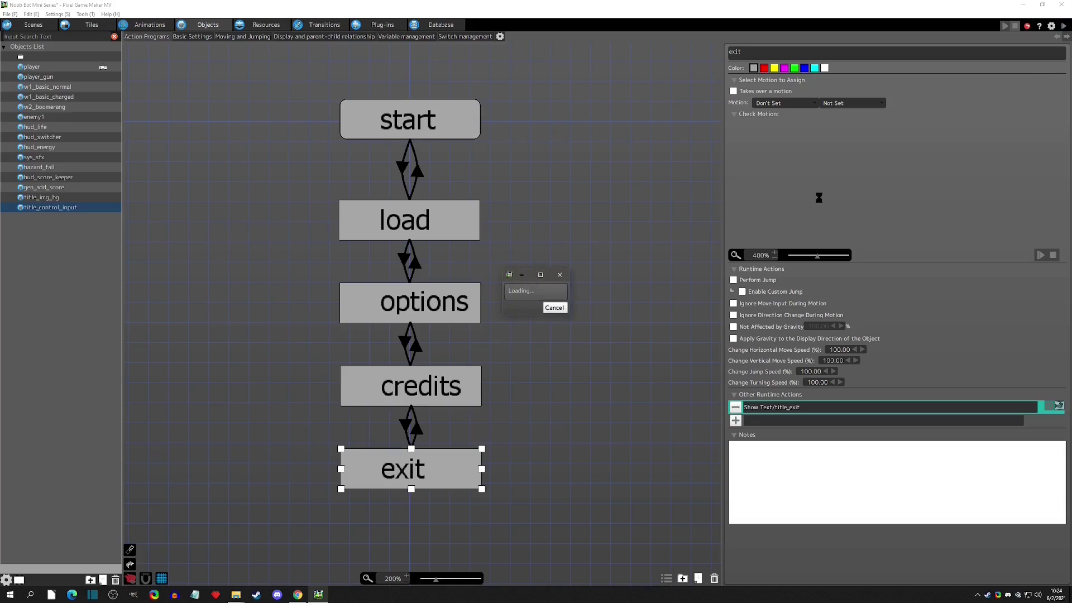
# Test-play the full title menu, cycling the selection through all the options, and close the game
pyautogui.press('Down')
pyautogui.press('Down')
pyautogui.press('Down')
pyautogui.press('Down')
pyautogui.press('Down')
pyautogui.press('Down')
pyautogui.press('Down')
pyautogui.press('Down')
pyautogui.press('Down')
pyautogui.press('Down')
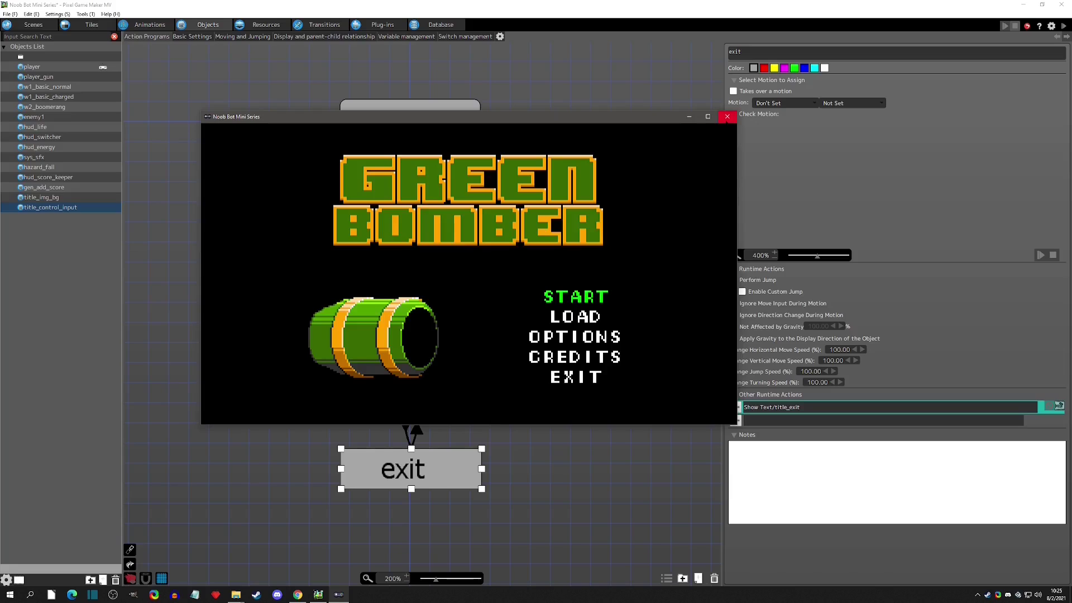
pyautogui.click(726, 116)
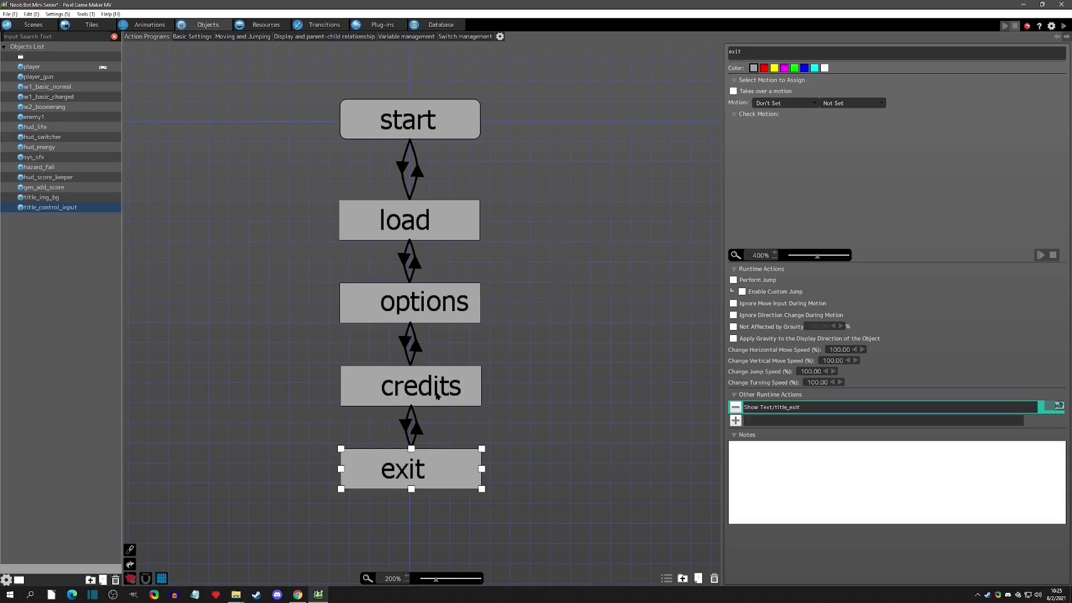
# Nudge the exit action slightly to line it up with the column of menu actions
pyautogui.moveTo(445, 475)
pyautogui.mouseDown()
pyautogui.moveTo(444, 493)
pyautogui.moveTo(444, 475)
pyautogui.mouseUp()
pyautogui.click(566, 412)
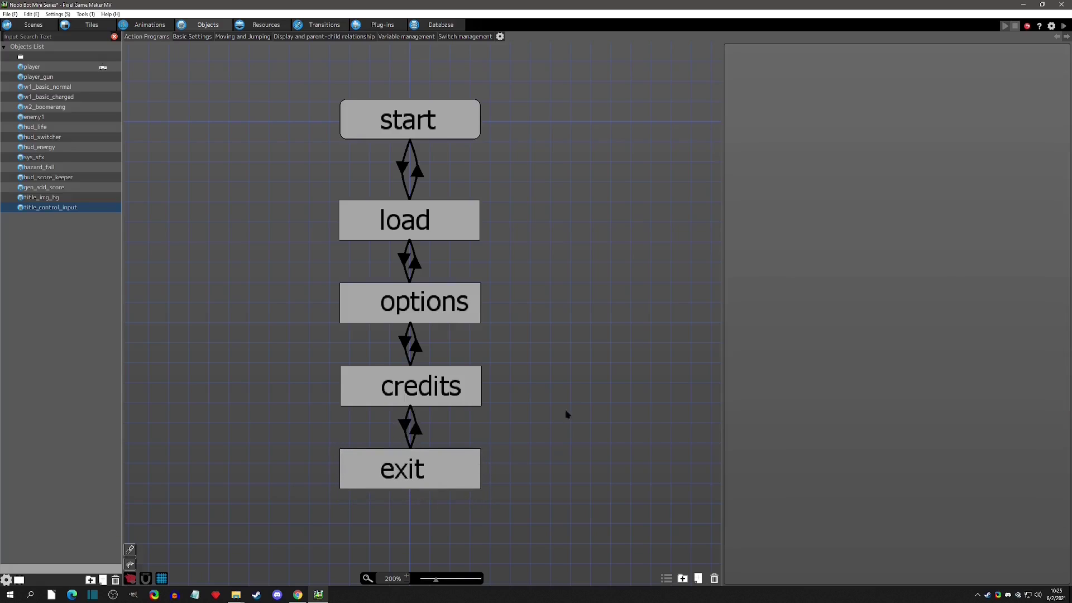
pyautogui.moveTo(565, 335); pyautogui.dragTo(567, 271, button='middle')
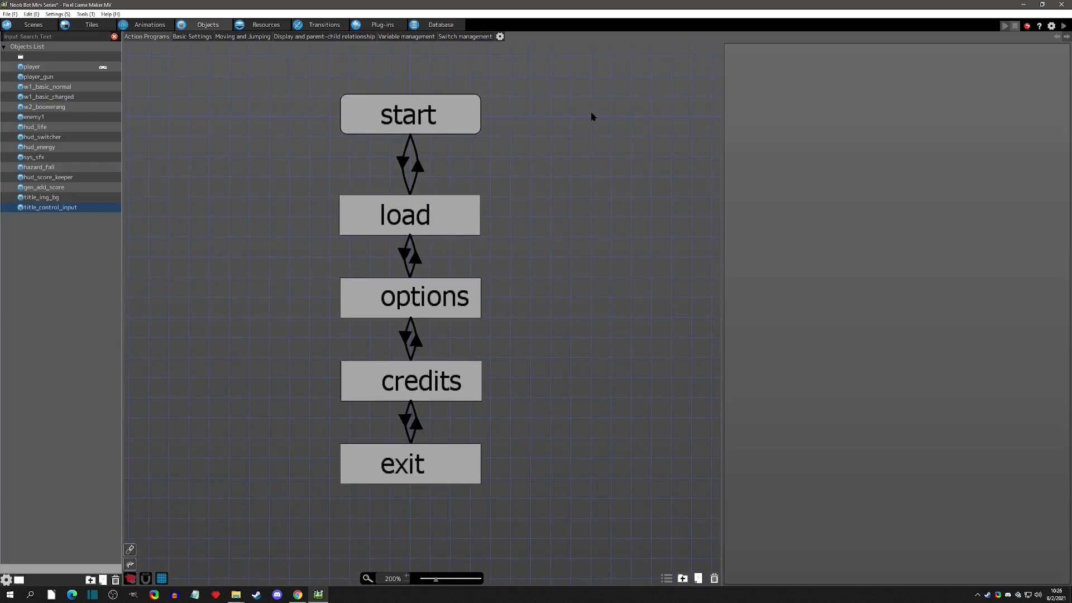
# Duplicate the start action and place the copy beside the original, to its right
pyautogui.click(456, 119)
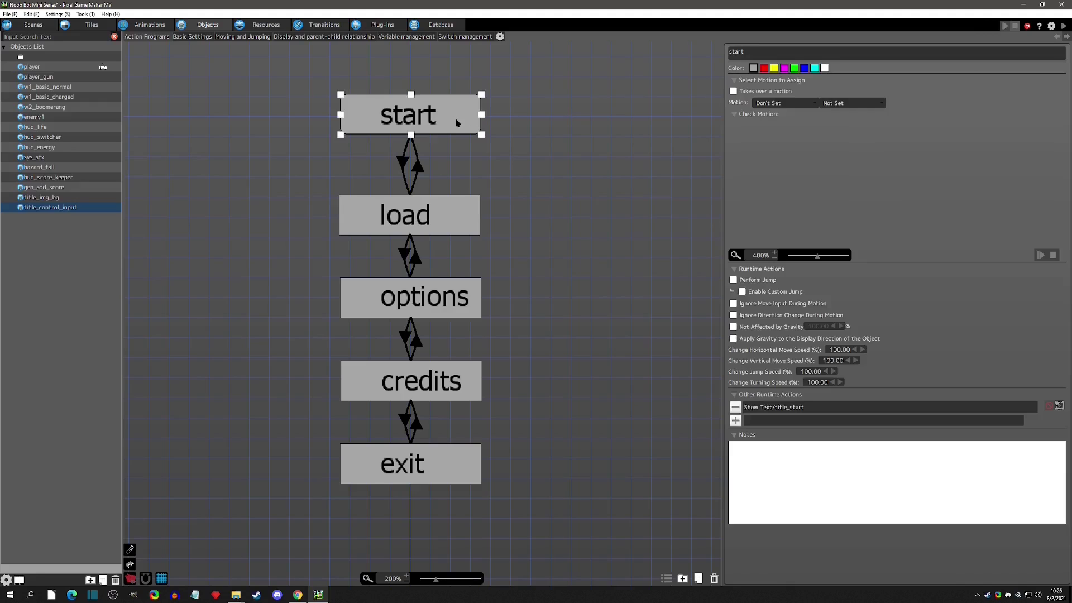
pyautogui.hotkey('ctrl', 'c')
pyautogui.hotkey('ctrl', 'v')
pyautogui.moveTo(545, 140); pyautogui.dragTo(567, 118)
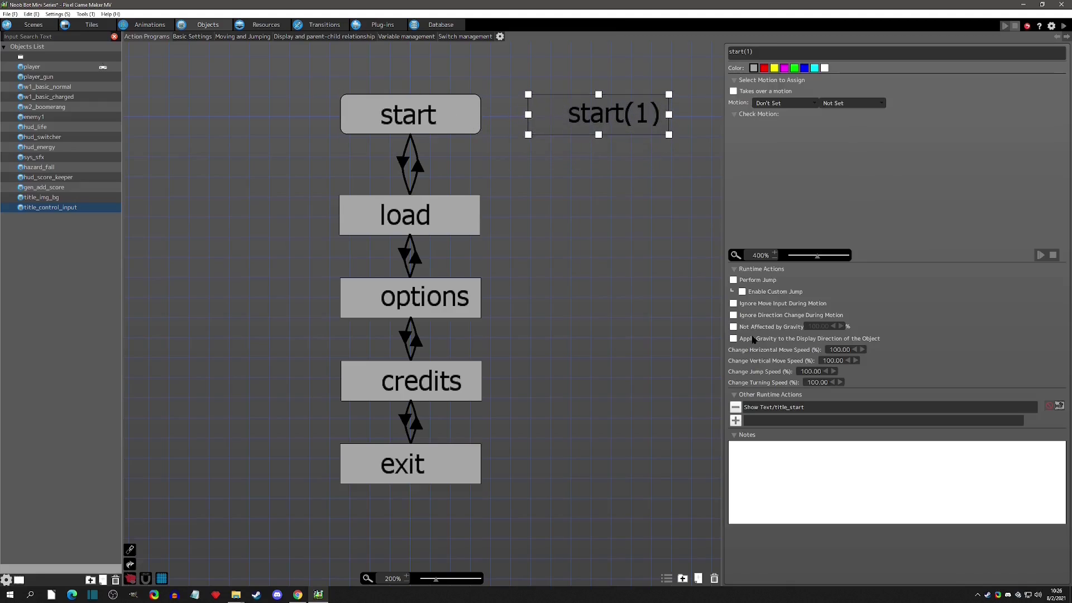
pyautogui.moveTo(651, 262); pyautogui.dragTo(533, 266, button='middle')
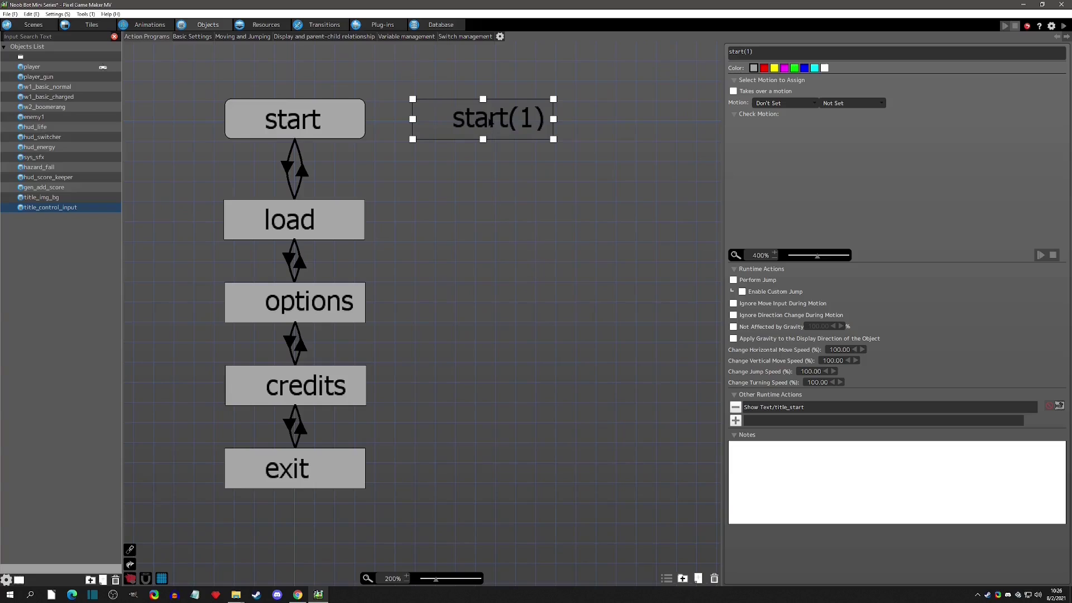
pyautogui.moveTo(490, 123); pyautogui.dragTo(505, 123)
# Add a link from the start action to its copy
pyautogui.click(360, 124)
pyautogui.rightClick(341, 119)
pyautogui.click(369, 139)
pyautogui.click(459, 120)
# Give the link from start to its copy an input condition using control key A, and choose its trigger type
pyautogui.click(396, 119)
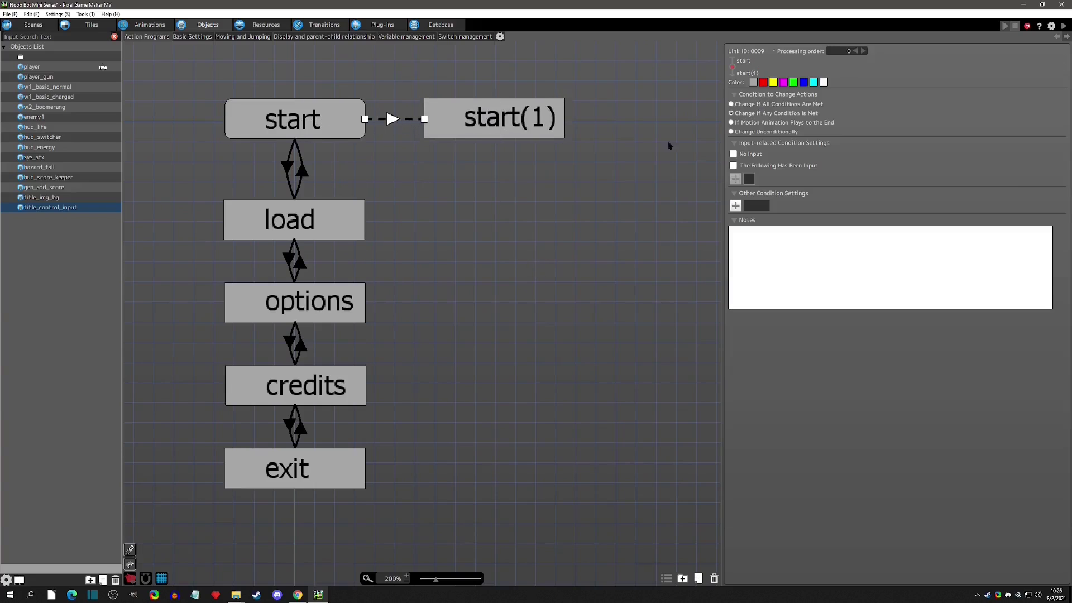
pyautogui.click(751, 134)
pyautogui.click(730, 113)
pyautogui.click(733, 166)
pyautogui.click(735, 179)
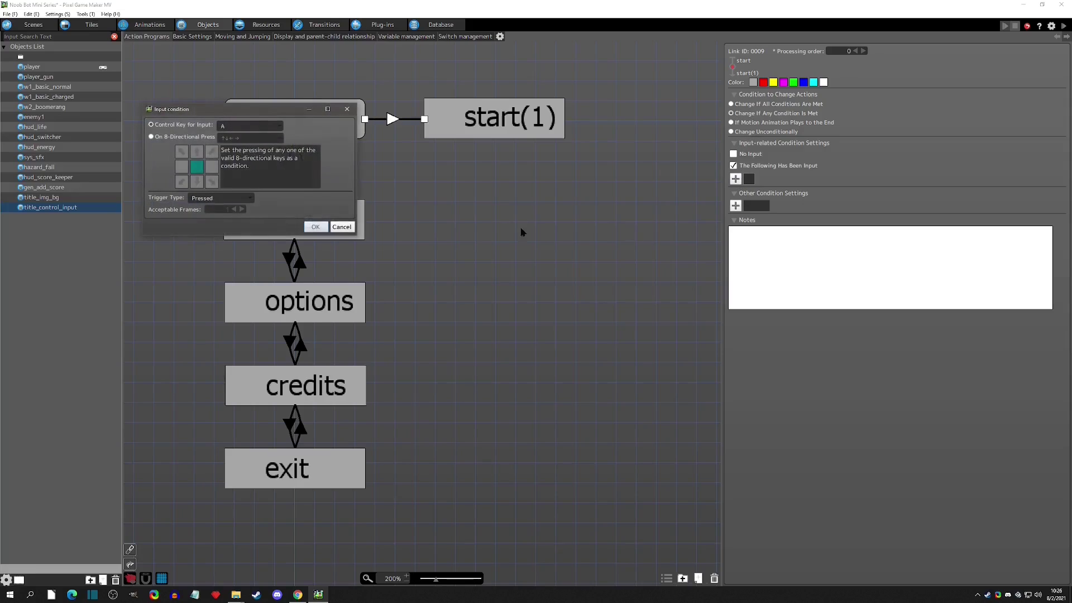
pyautogui.click(221, 197)
pyautogui.click(232, 220)
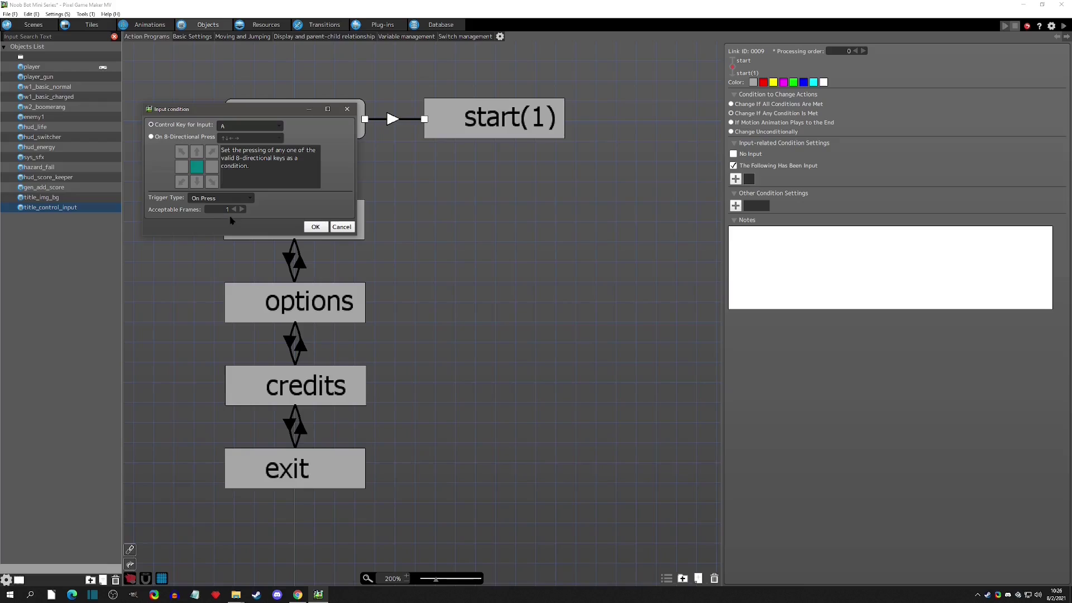
pyautogui.click(316, 226)
# Rename the copied start action as start game
pyautogui.click(450, 120)
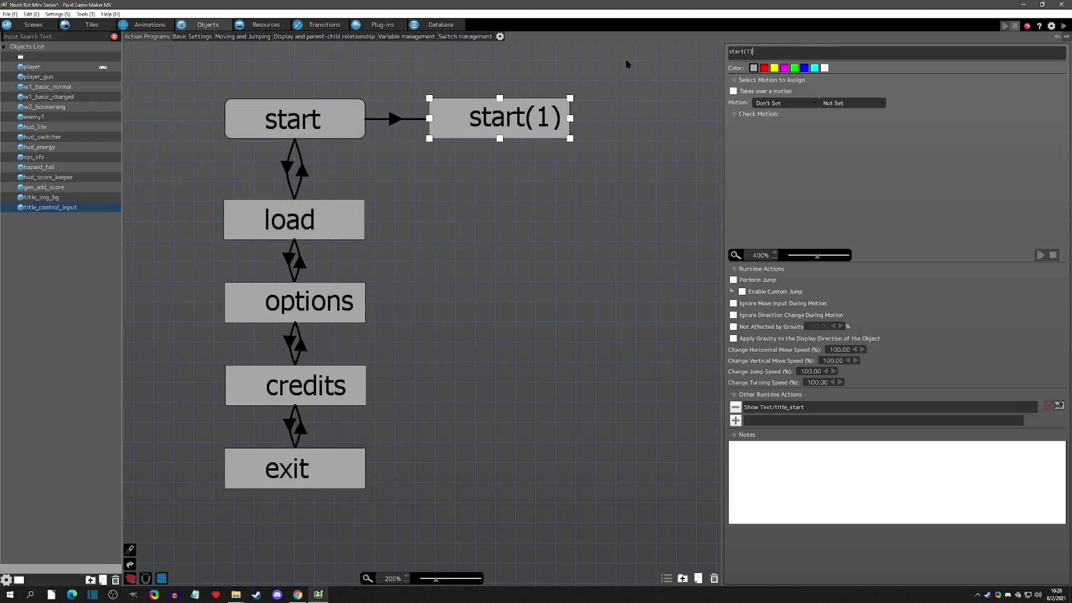
pyautogui.hotkey('ctrl', 'a')
pyautogui.write('start game')
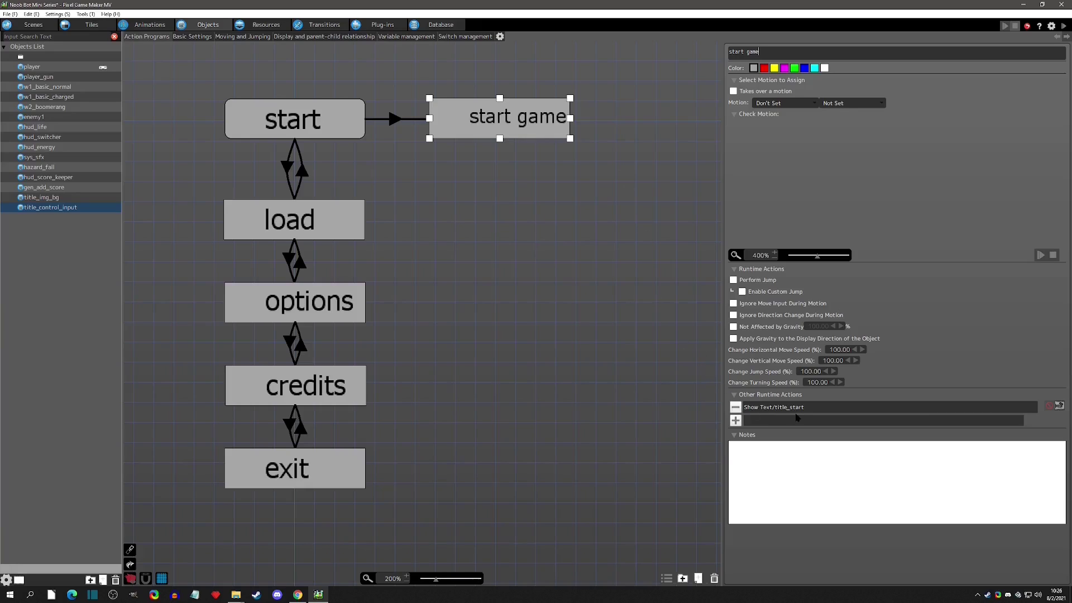
# Delete the Show Text runtime action from start game and test confirming the Start option in the running game
pyautogui.click(779, 411)
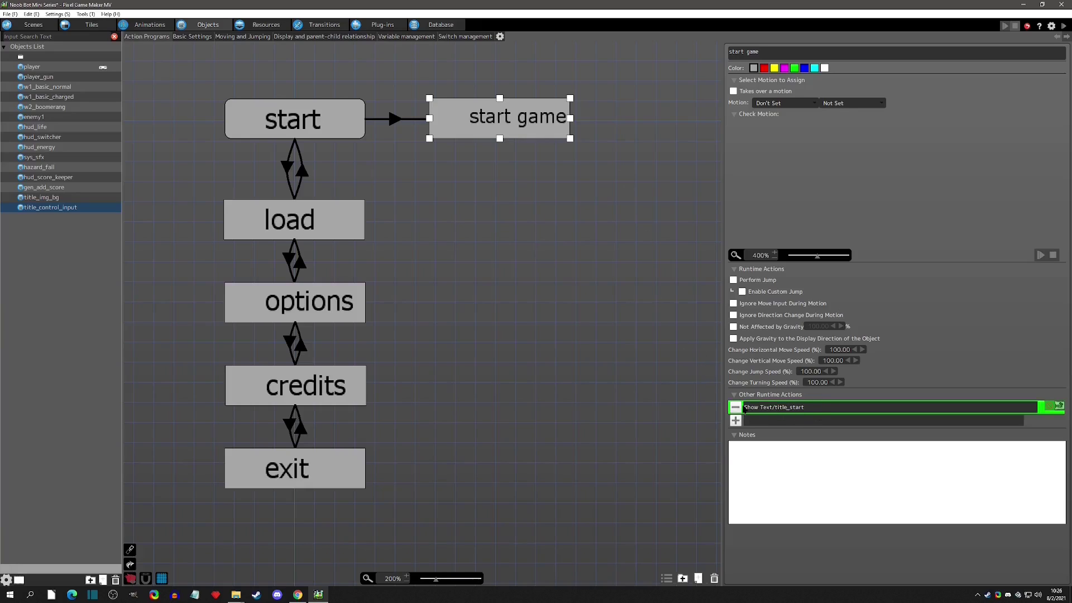
pyautogui.click(736, 407)
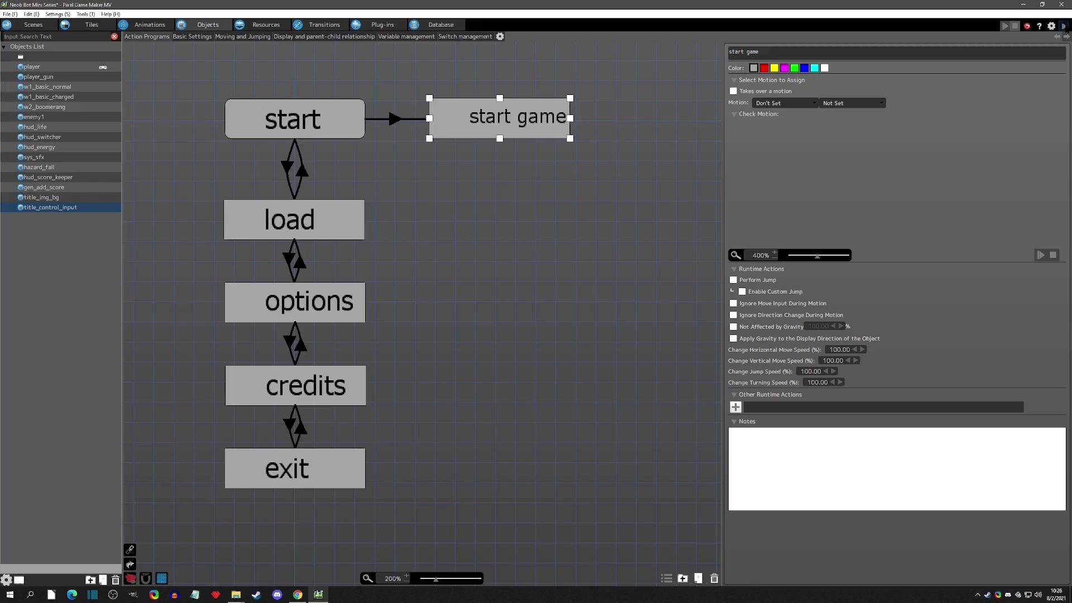
pyautogui.click(1063, 26)
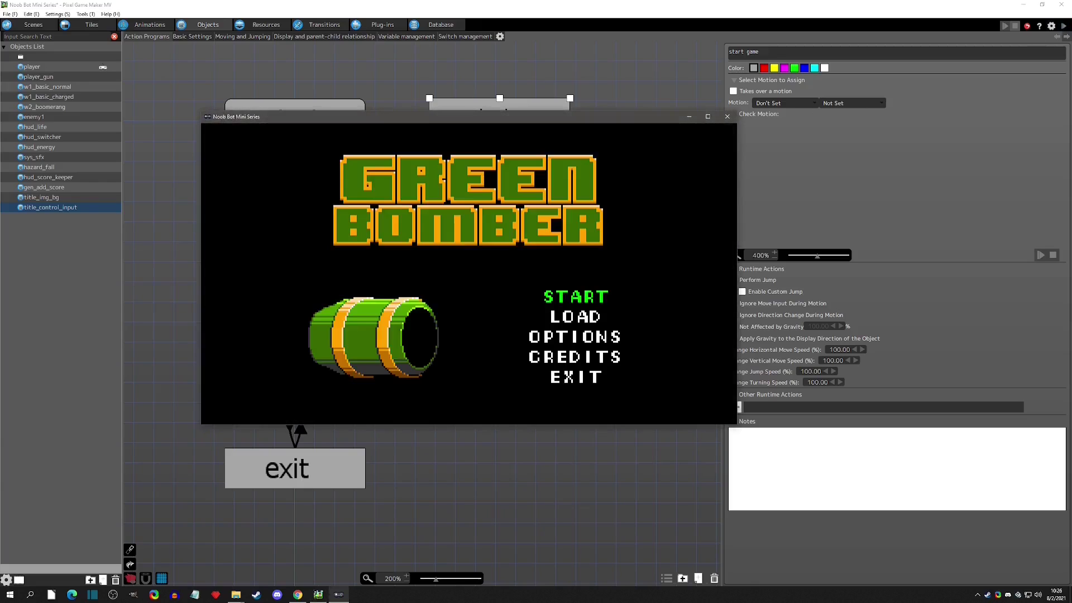
pyautogui.press('Return')
pyautogui.click(727, 117)
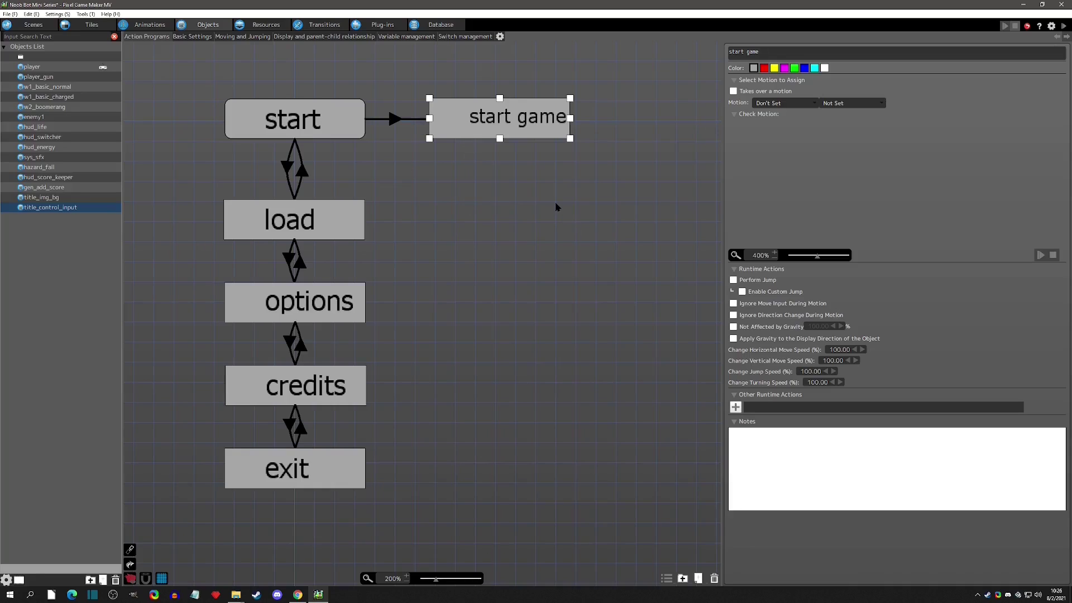
# Add a text resource and rename it title_start_game
pyautogui.click(260, 25)
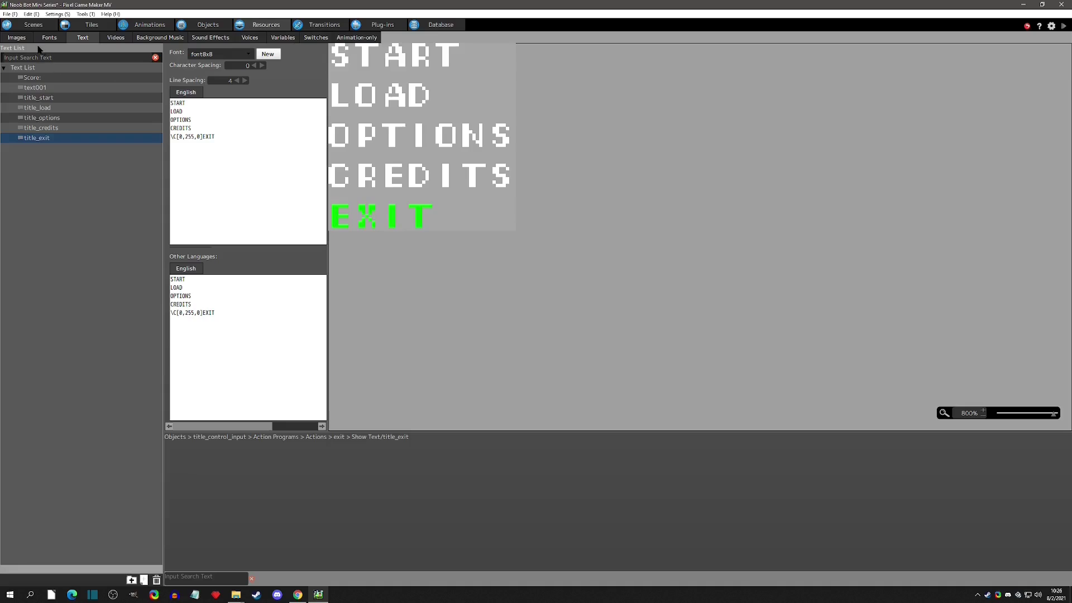
pyautogui.click(35, 166)
pyautogui.rightClick(39, 152)
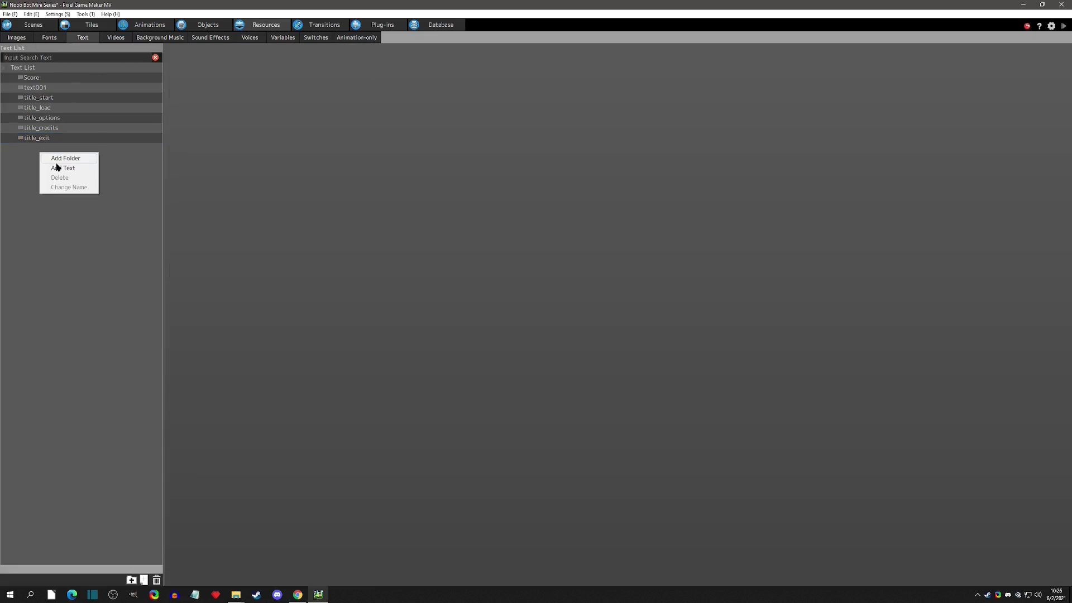
pyautogui.click(56, 162)
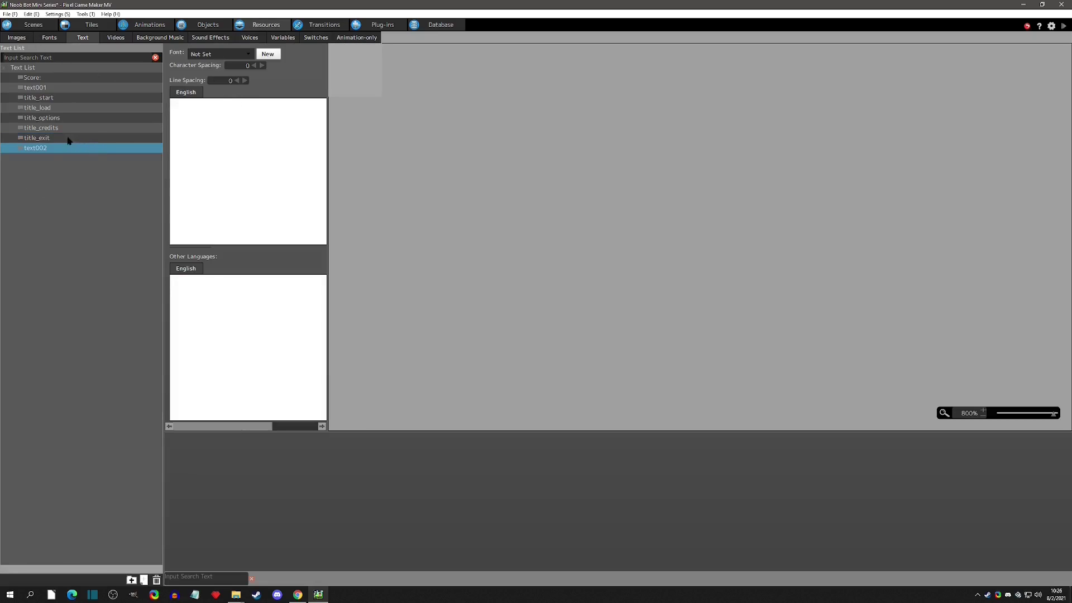
pyautogui.press('F2')
pyautogui.write('title_start_game')
pyautogui.press('Return')
# Copy the green START line, including its colour codes, from the title_start text into title_start_game
pyautogui.click(61, 117)
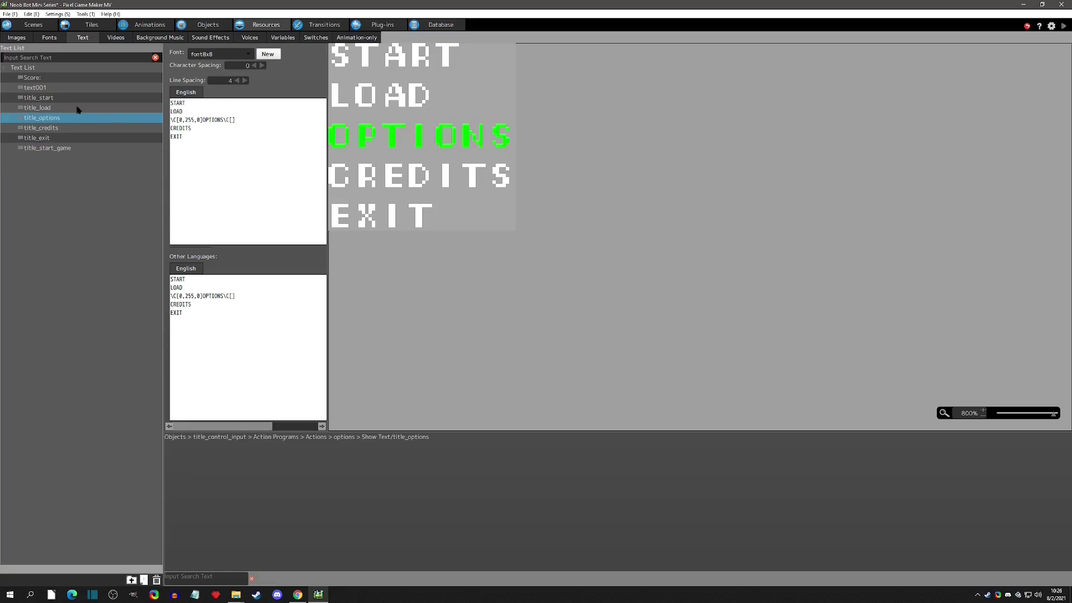
pyautogui.click(45, 97)
pyautogui.moveTo(230, 104); pyautogui.dragTo(170, 103)
pyautogui.hotkey('ctrl', 'c')
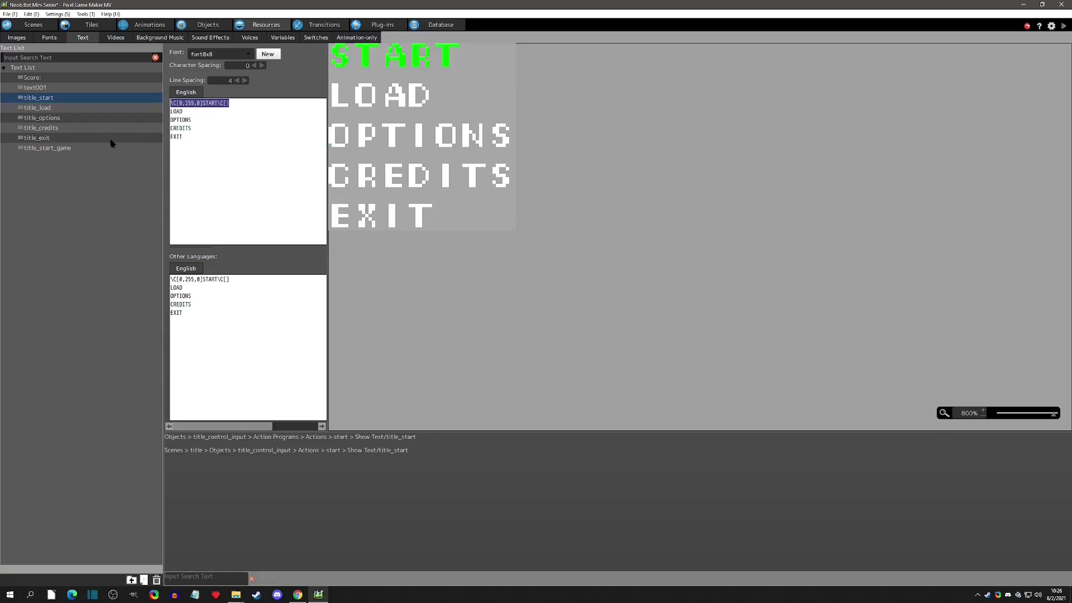
pyautogui.click(62, 147)
pyautogui.click(258, 145)
pyautogui.hotkey('ctrl', 'v')
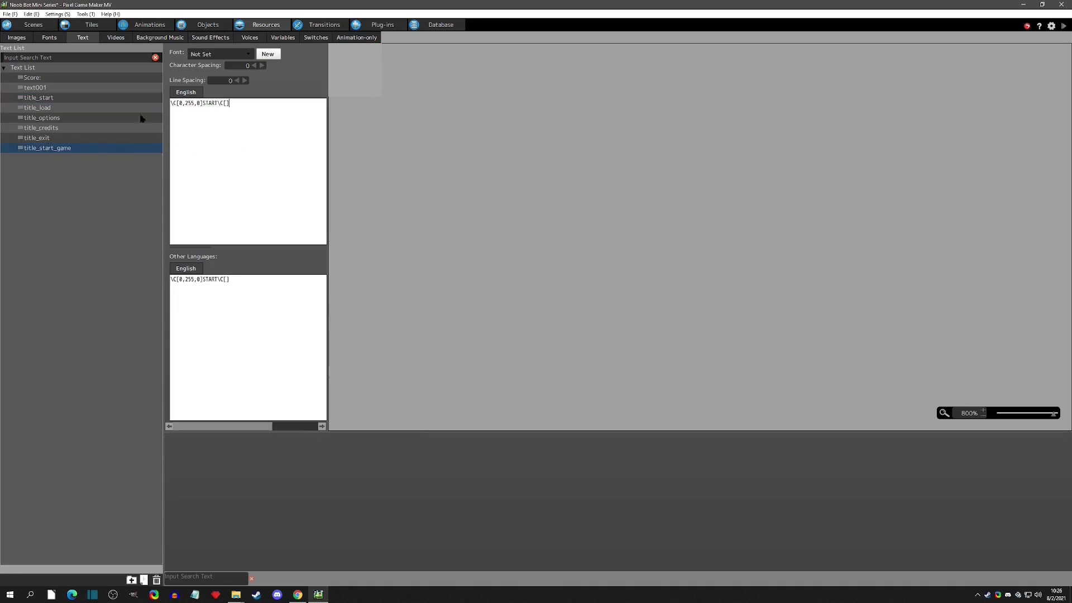
# Set the title_start_game text to the font8x8 font with a line spacing of 4
pyautogui.click(220, 54)
pyautogui.click(206, 88)
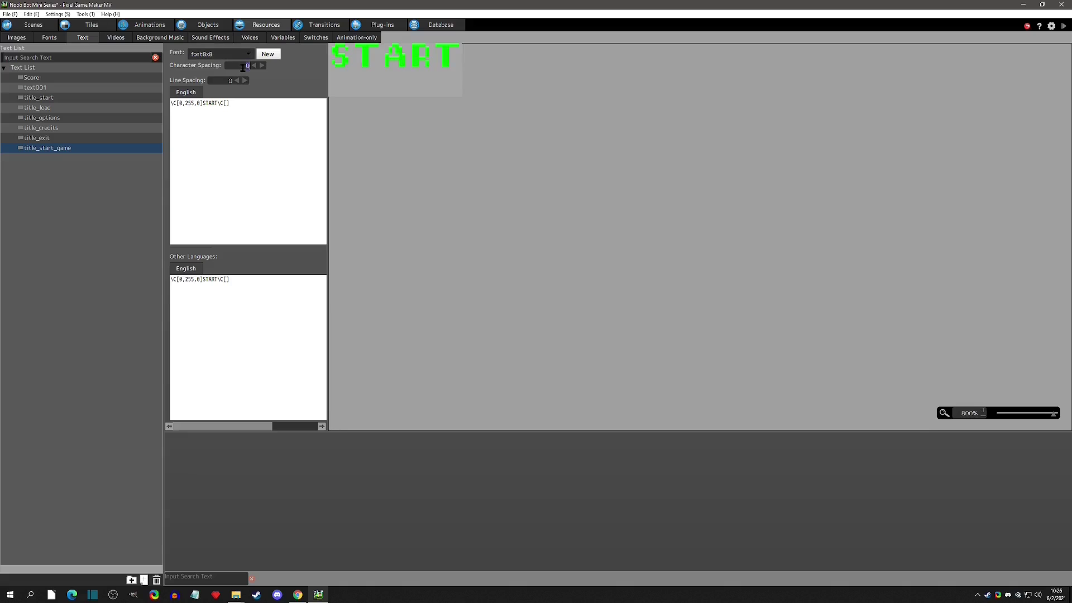
pyautogui.press('Tab')
pyautogui.click(211, 126)
# Copy the Show Text runtime action of the start action into the start game action
pyautogui.click(205, 23)
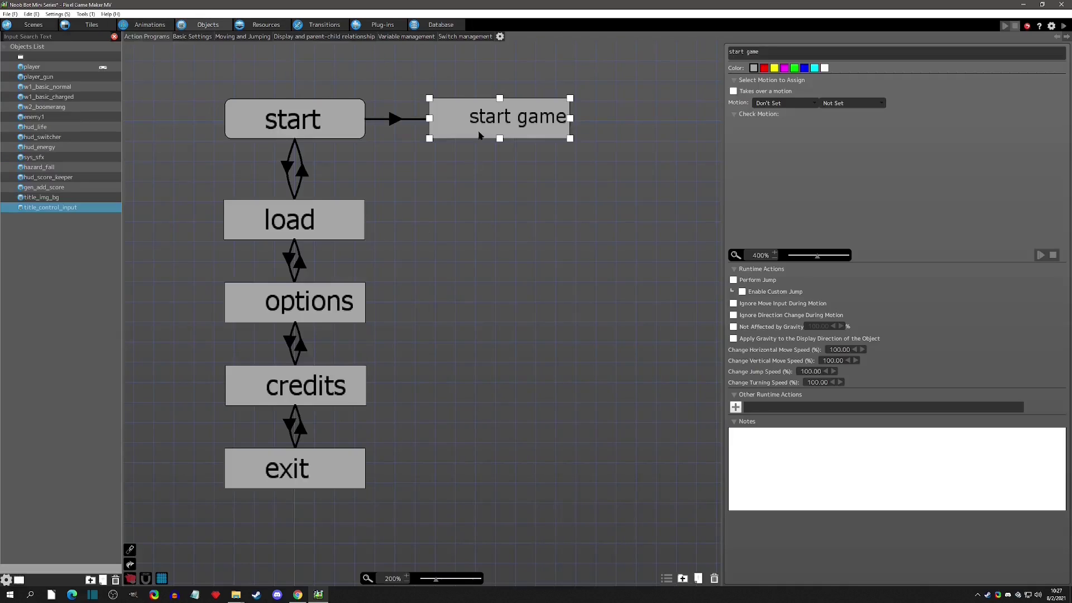
pyautogui.click(735, 407)
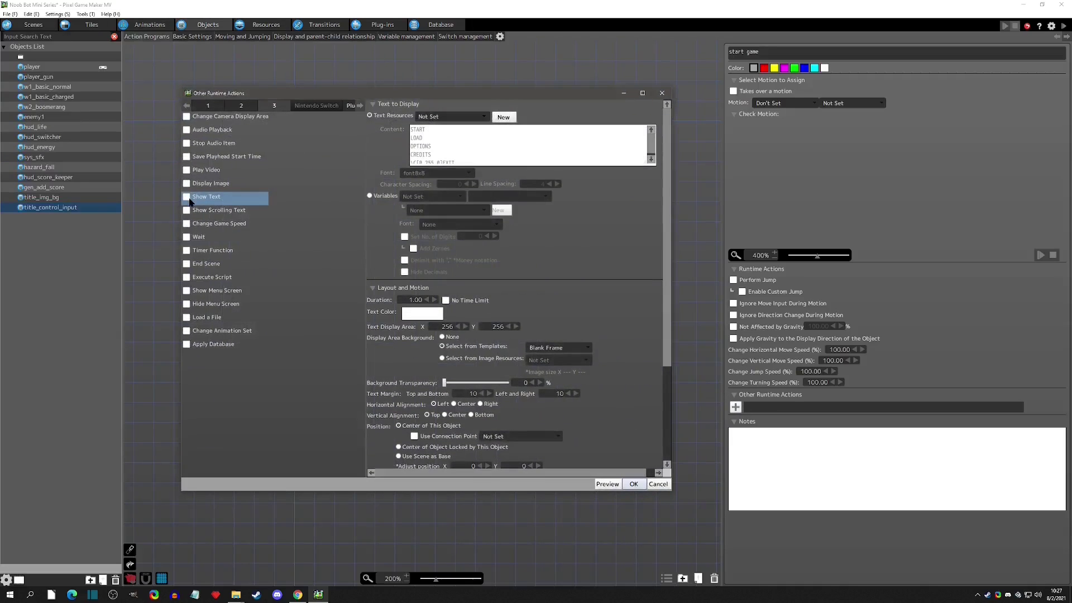
pyautogui.click(662, 93)
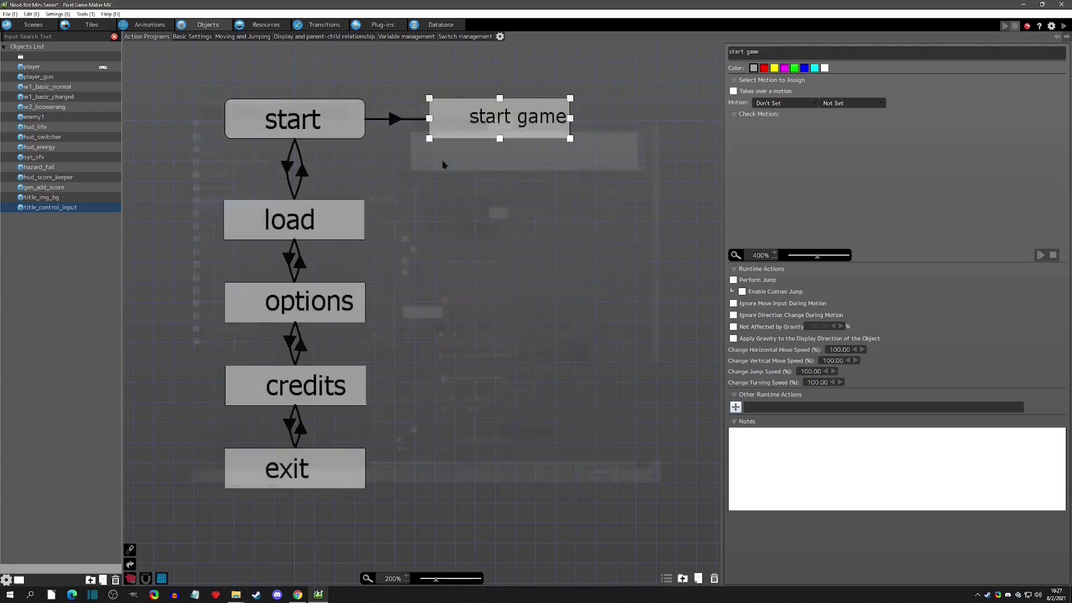
pyautogui.click(336, 132)
pyautogui.click(793, 413)
pyautogui.click(499, 134)
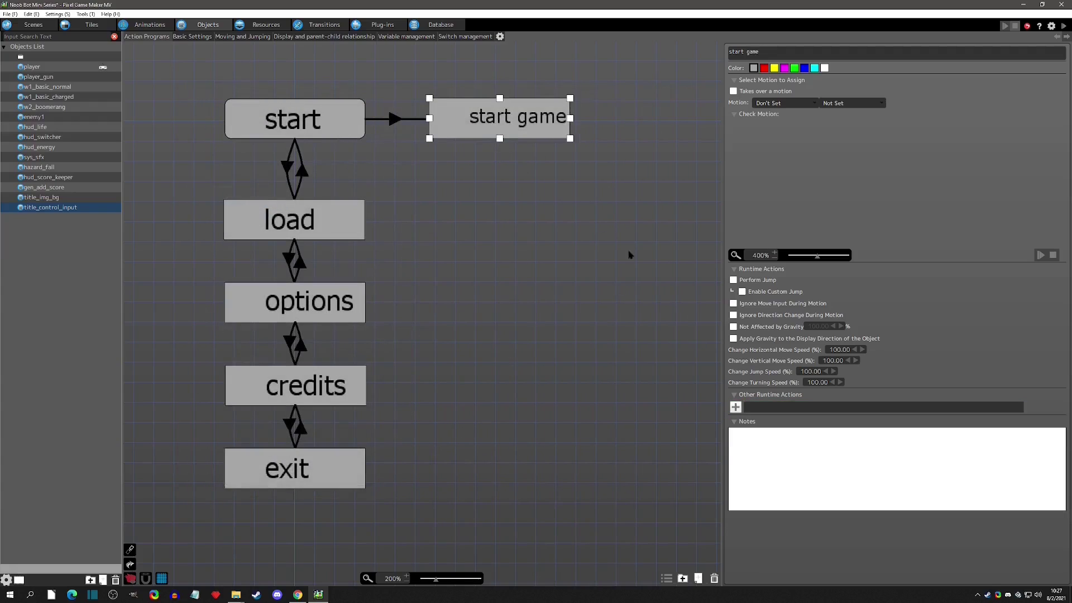
pyautogui.hotkey('ctrl', 'v')
# Set the text resource of start game's Show Text action to title_start_game
pyautogui.doubleClick(781, 408)
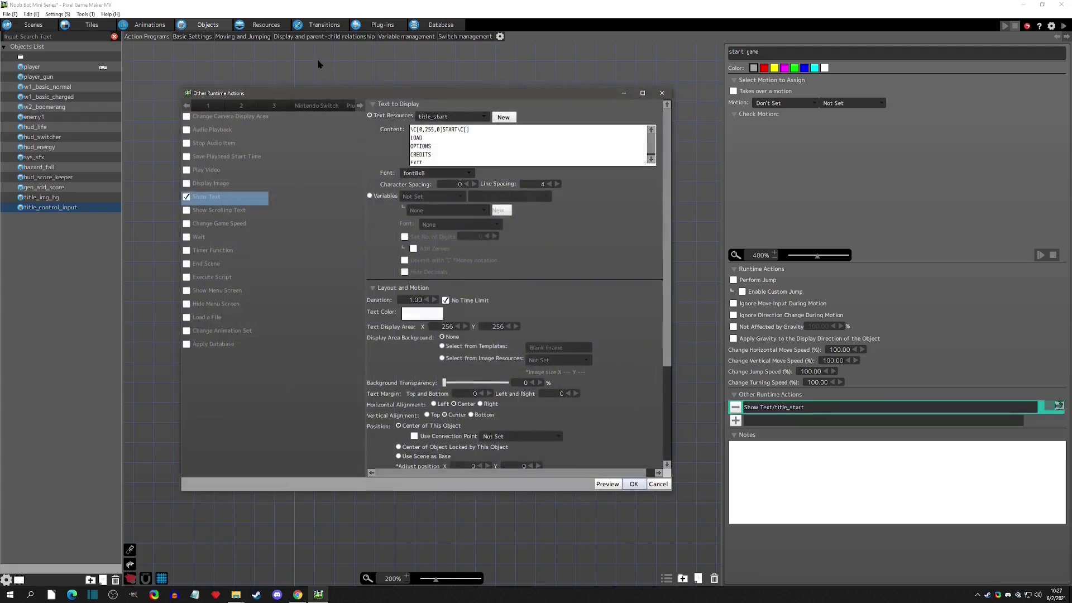
pyautogui.click(448, 118)
pyautogui.click(450, 205)
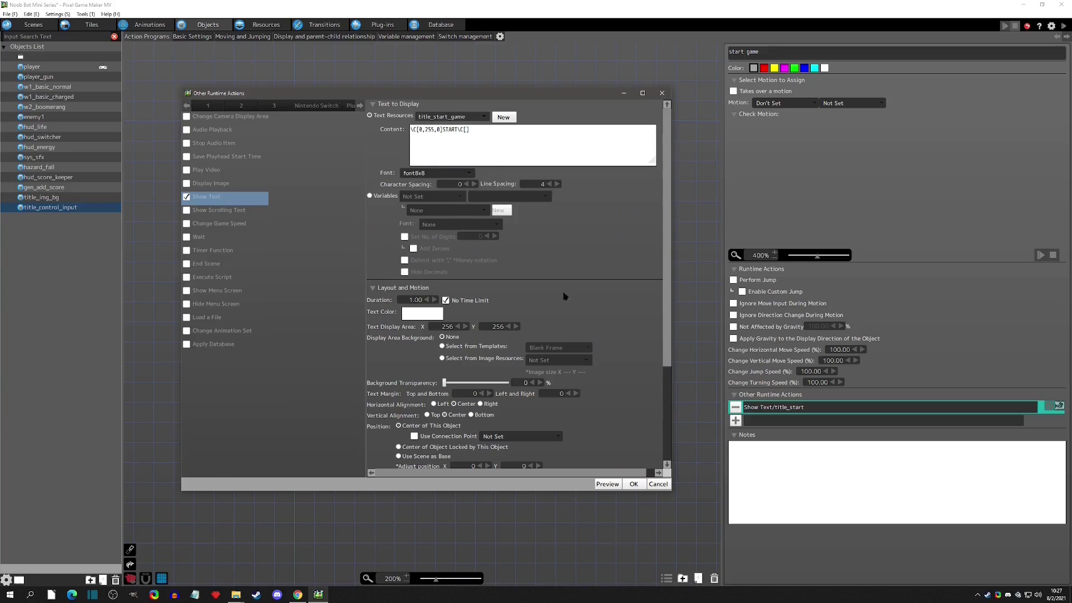
pyautogui.click(633, 484)
# Test play the title scene, confirm the Start option to check which text is displayed, and close the game
pyautogui.click(1062, 26)
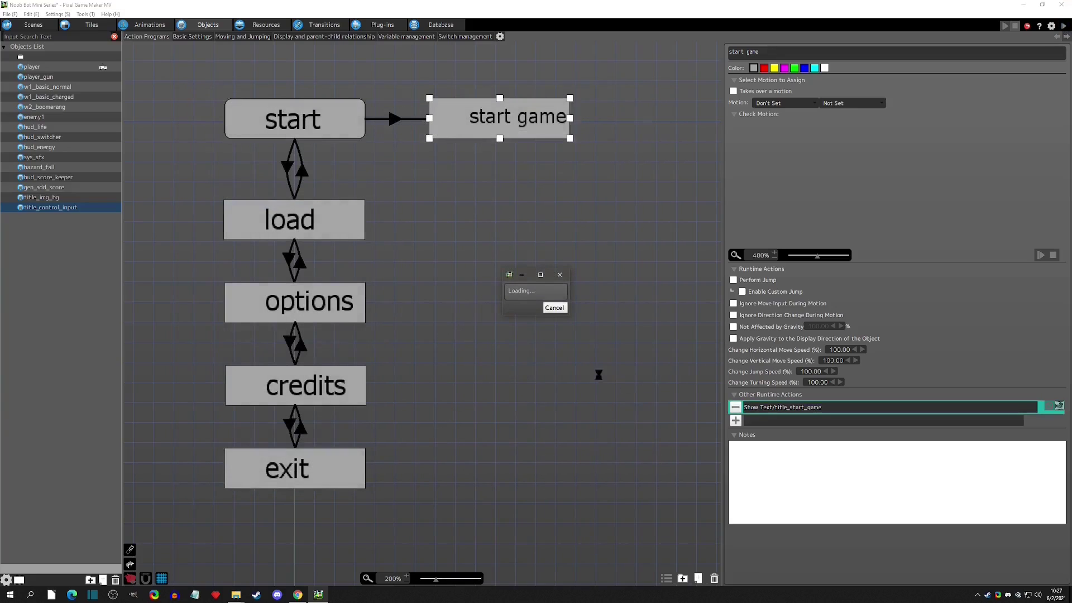
pyautogui.press('Return')
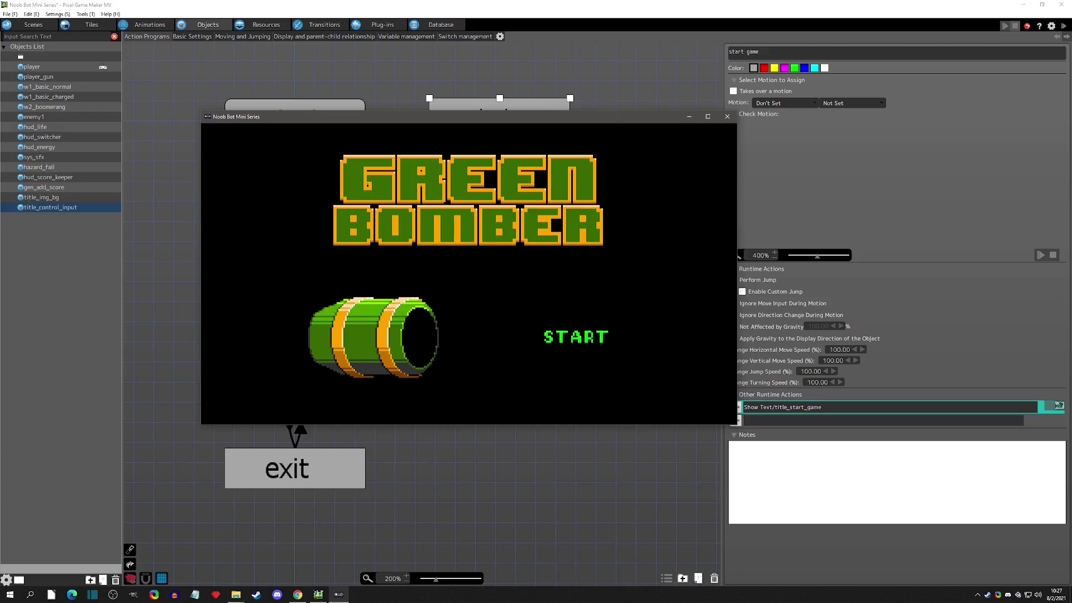
pyautogui.click(727, 116)
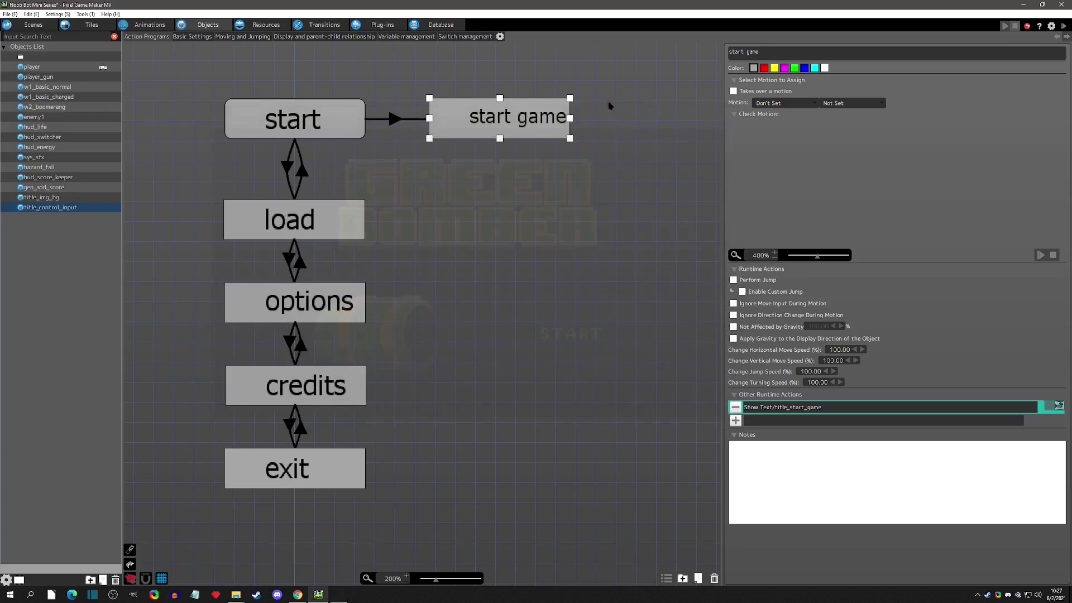
# Copy the LOAD, OPTIONS, CREDITS and EXIT lines from the title_exit text to below START in title_start_game
pyautogui.click(262, 26)
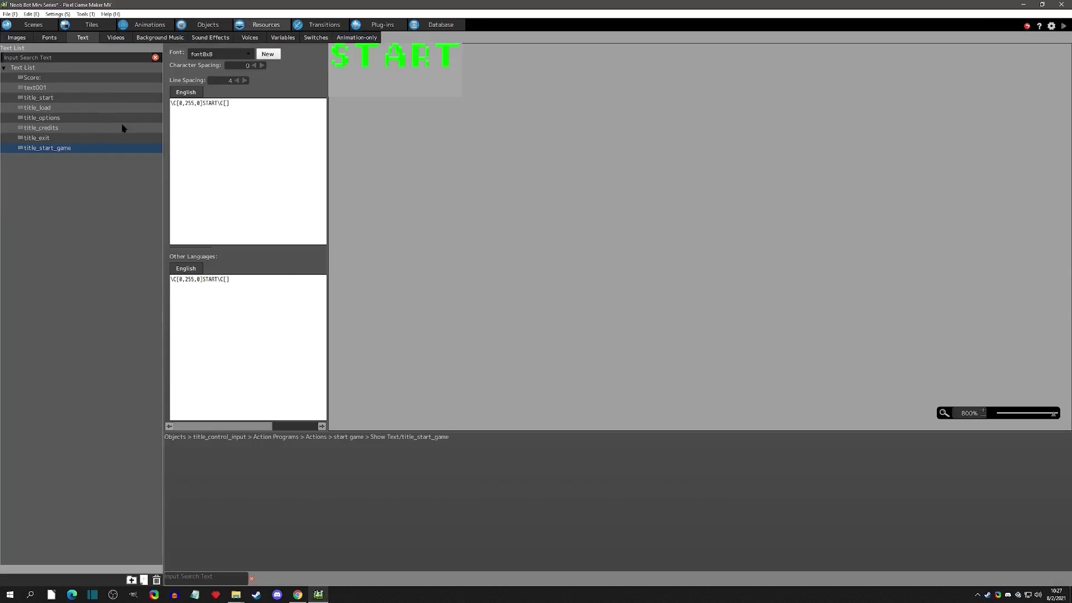
pyautogui.click(45, 138)
pyautogui.moveTo(216, 137); pyautogui.dragTo(162, 112)
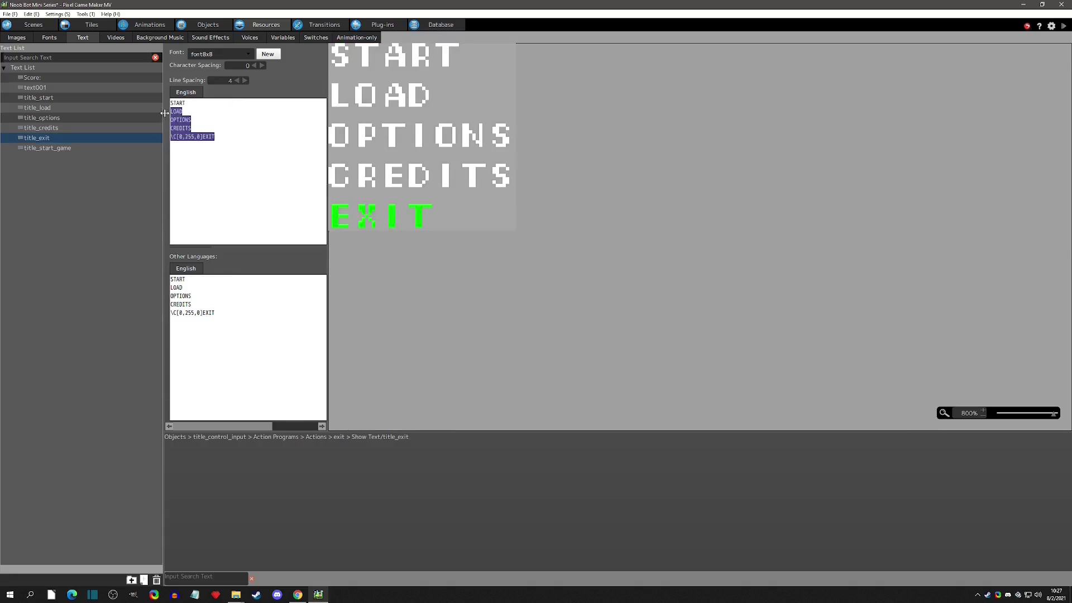
pyautogui.click(53, 148)
pyautogui.hotkey('ctrl', 'v')
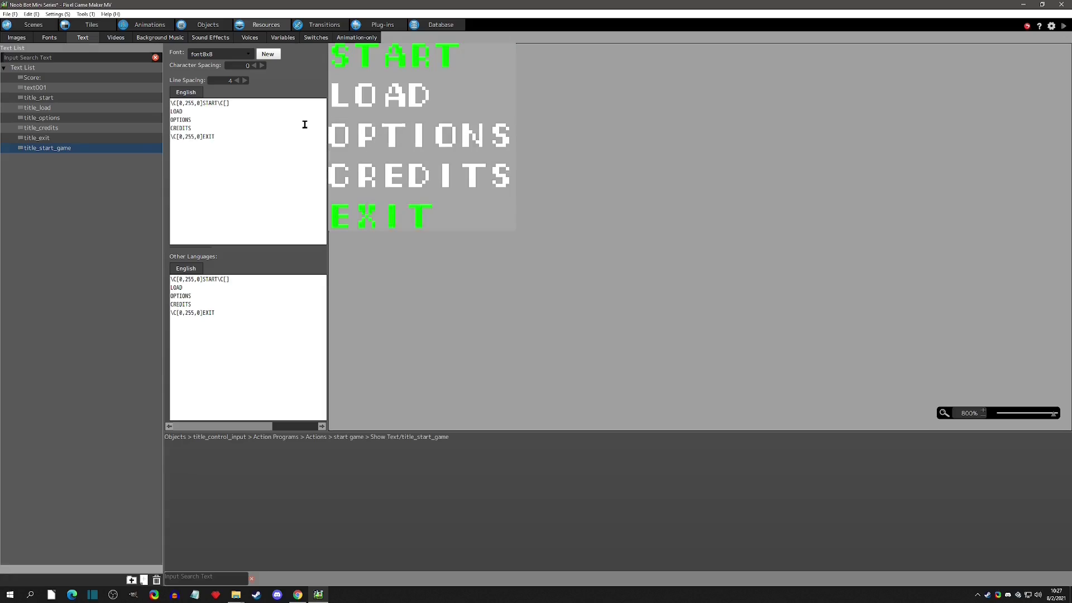
# Clear the words from the lines below START in title_start_game, keeping the lines themselves as blank spacing
pyautogui.moveTo(216, 137); pyautogui.dragTo(169, 111)
pyautogui.press('BackSpace')
pyautogui.press('BackSpace')
pyautogui.press('BackSpace')
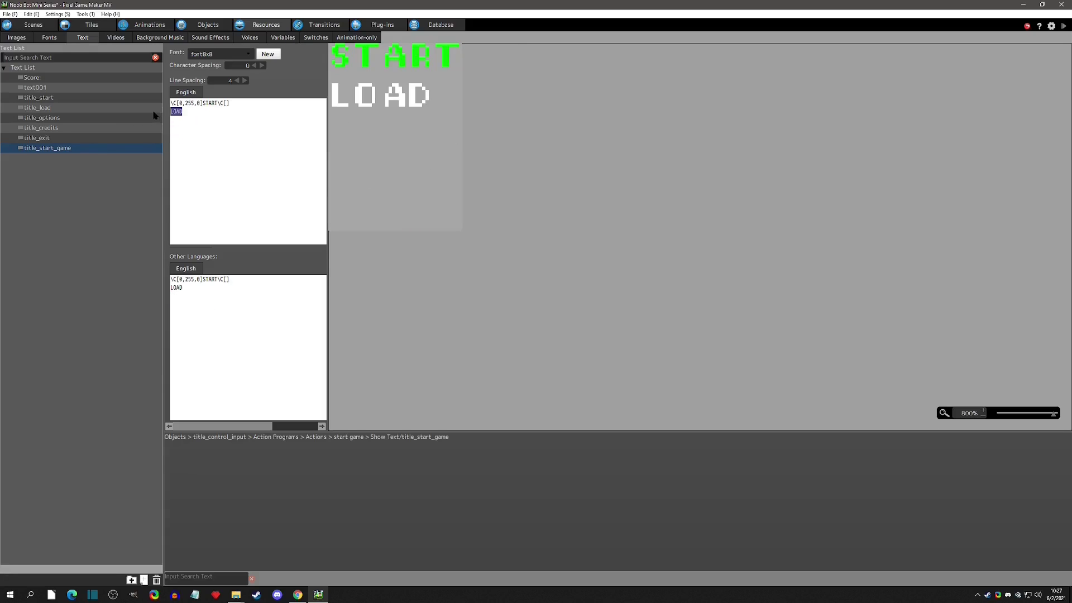
pyautogui.press('BackSpace')
# Test play the title scene twice, confirming Start to compare the START text's position with the full menu
pyautogui.click(1064, 27)
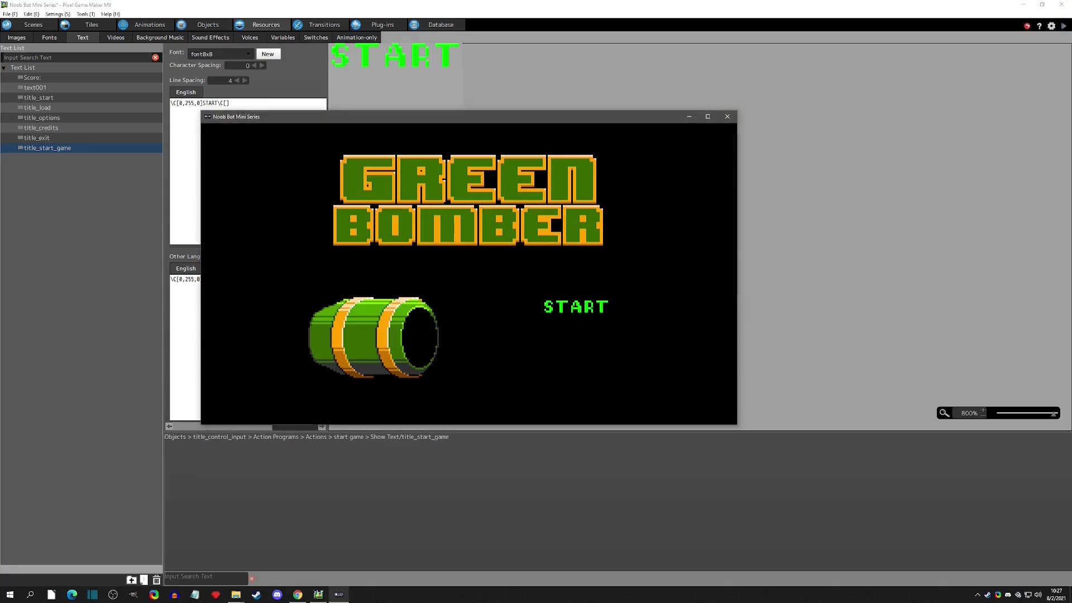
pyautogui.click(727, 116)
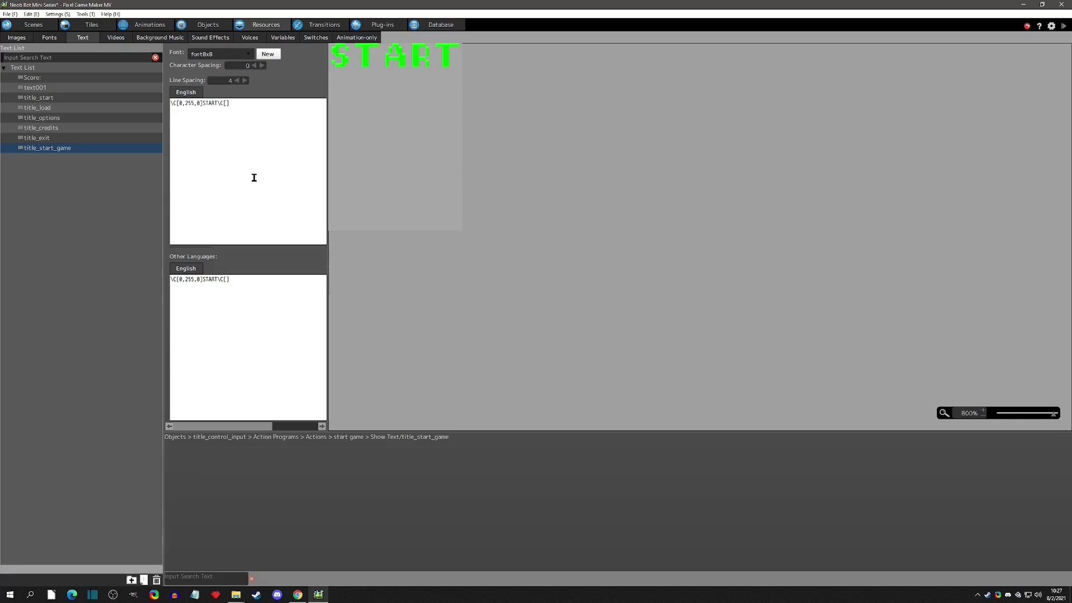
pyautogui.click(1063, 26)
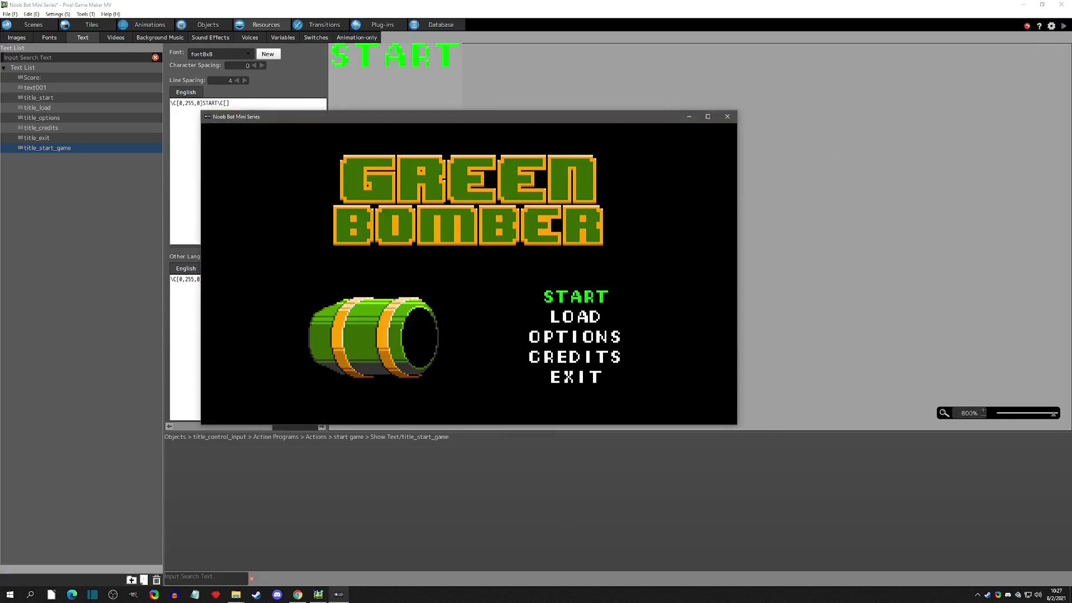
pyautogui.press('Return')
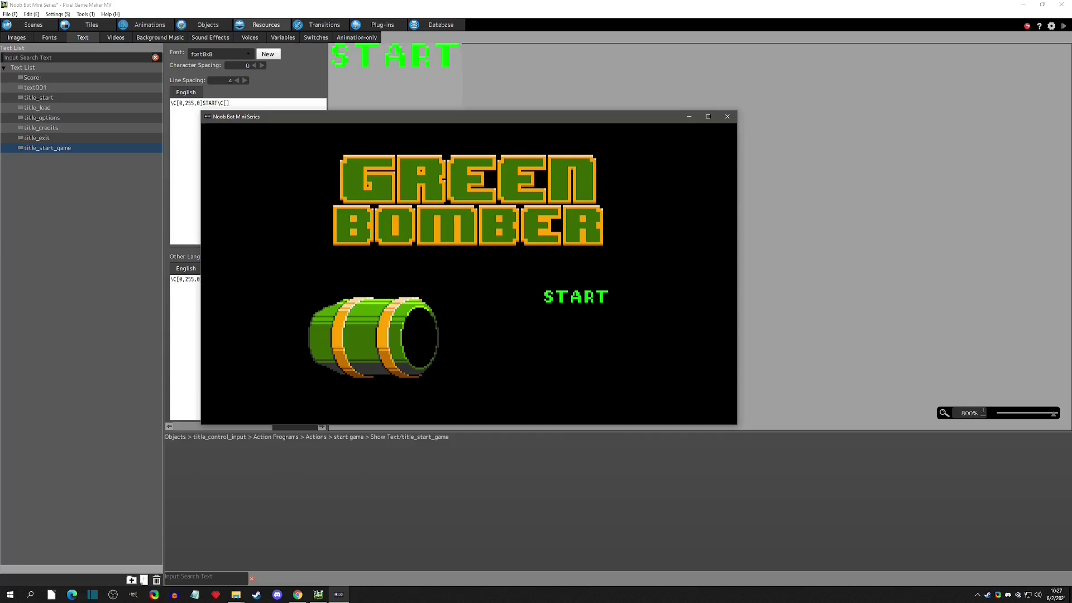
pyautogui.click(727, 116)
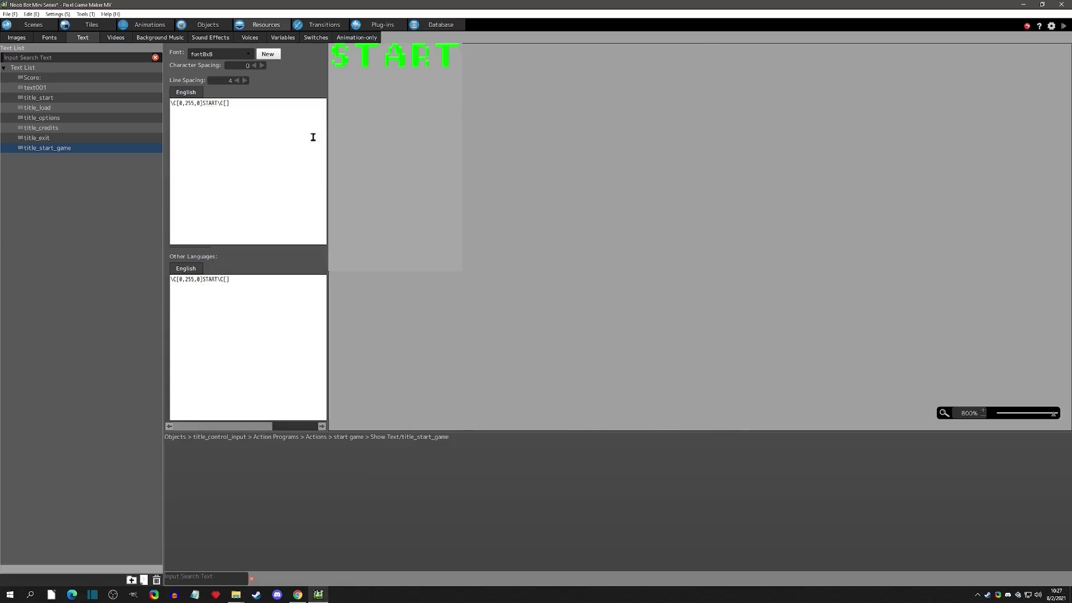
pyautogui.click(184, 125)
pyautogui.click(180, 146)
pyautogui.click(208, 24)
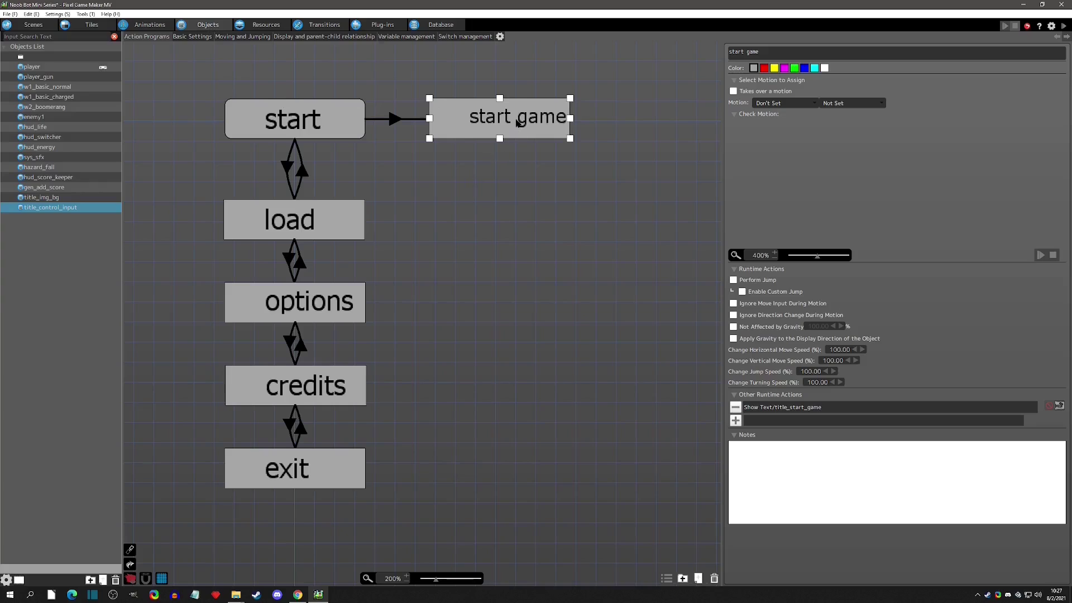
# In the scene transition flow, move scene1 beneath title and remove scene3 from the flow
pyautogui.click(326, 25)
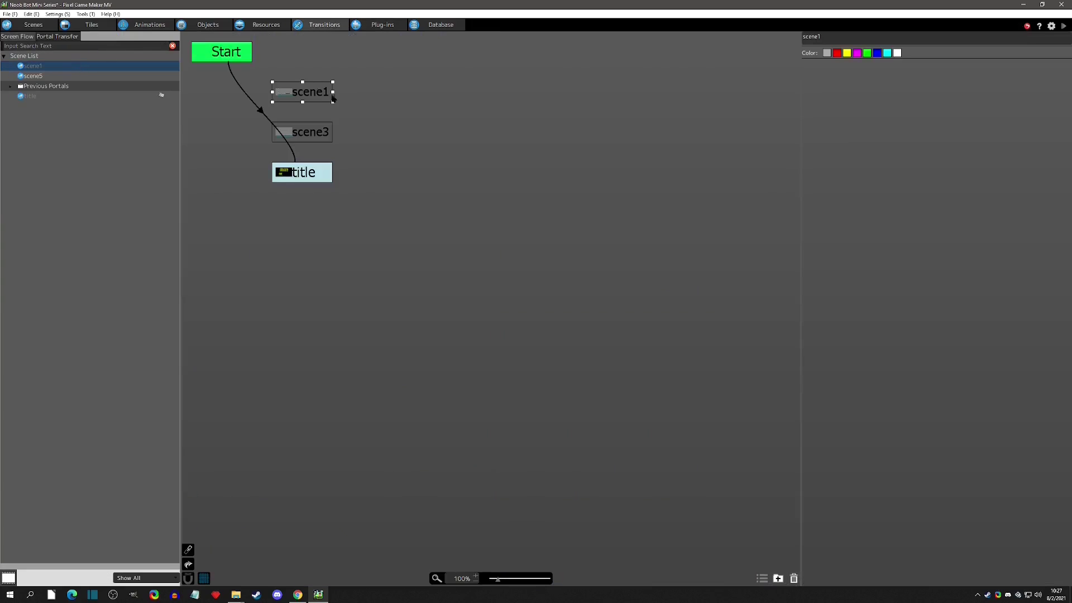
pyautogui.moveTo(339, 130); pyautogui.dragTo(346, 153, button='middle')
pyautogui.moveTo(321, 121); pyautogui.dragTo(316, 240)
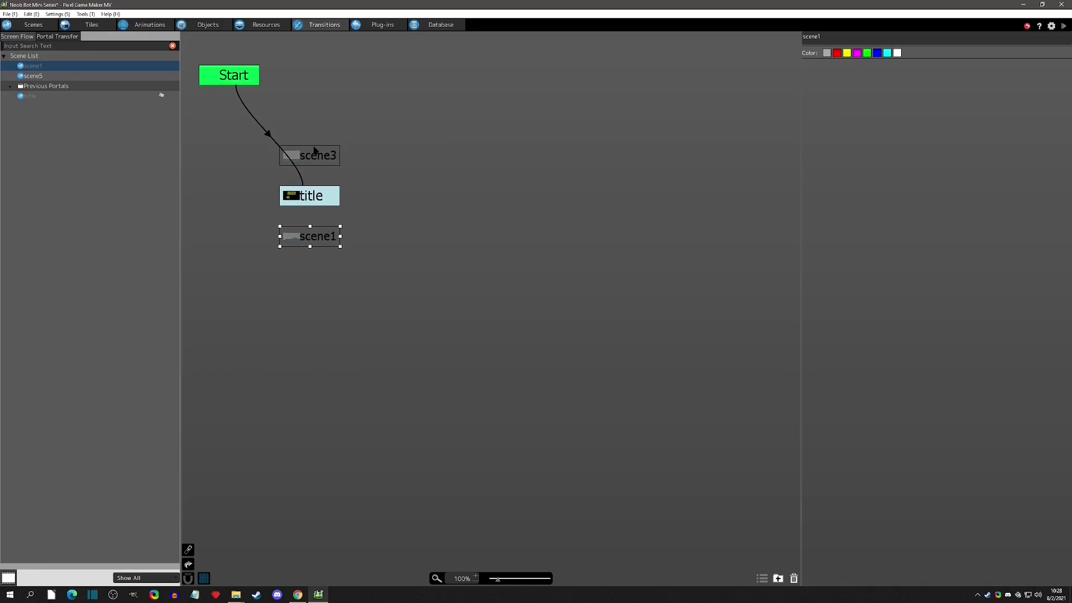
pyautogui.moveTo(315, 160); pyautogui.dragTo(457, 117)
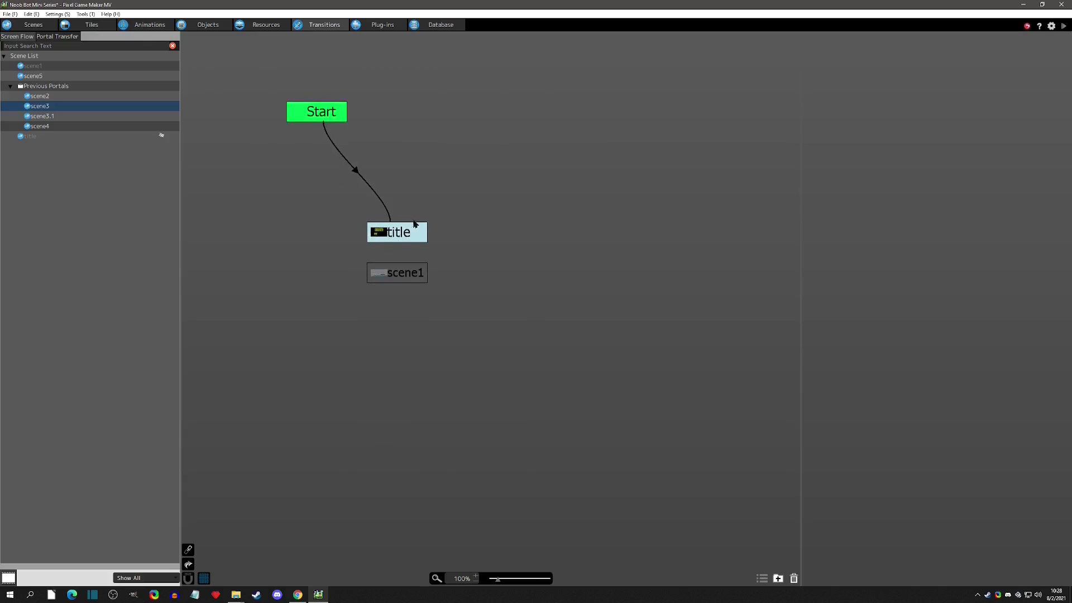
# Line up the title and scene1 nodes in a column directly beneath the Start node, and select title
pyautogui.moveTo(397, 237); pyautogui.dragTo(315, 154)
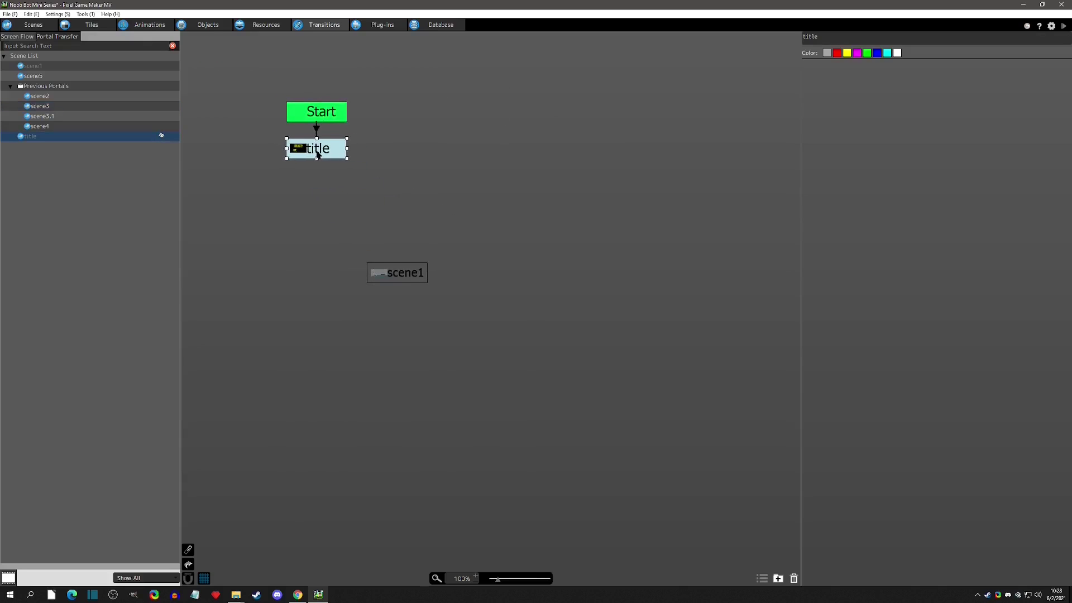
pyautogui.moveTo(393, 271); pyautogui.dragTo(316, 184)
pyautogui.click(315, 150)
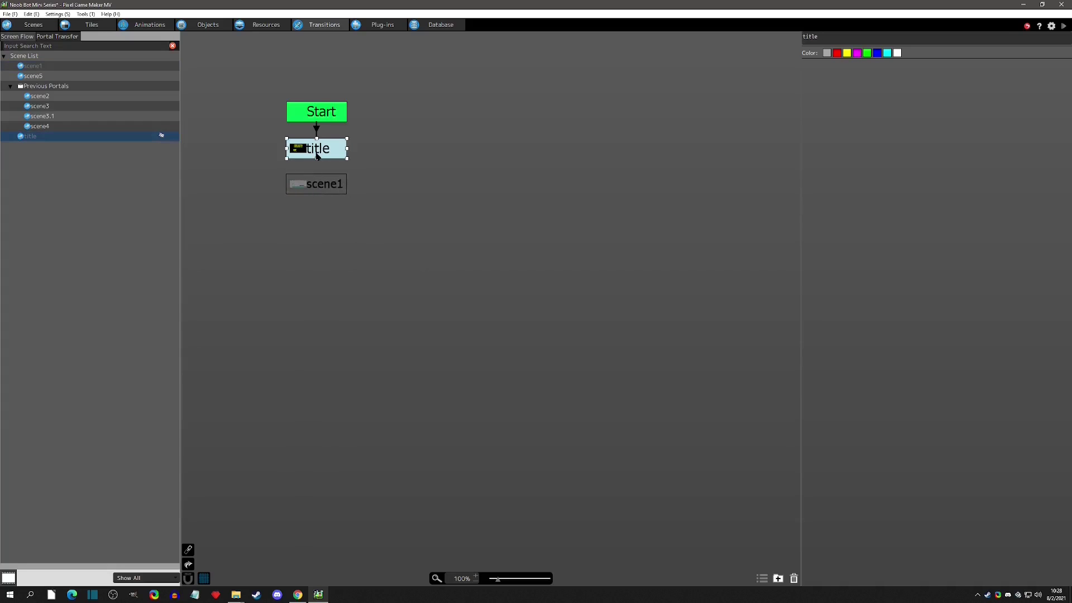
# Link the title scene to scene1 in the transition flow
pyautogui.rightClick(316, 153)
pyautogui.click(327, 165)
pyautogui.click(323, 181)
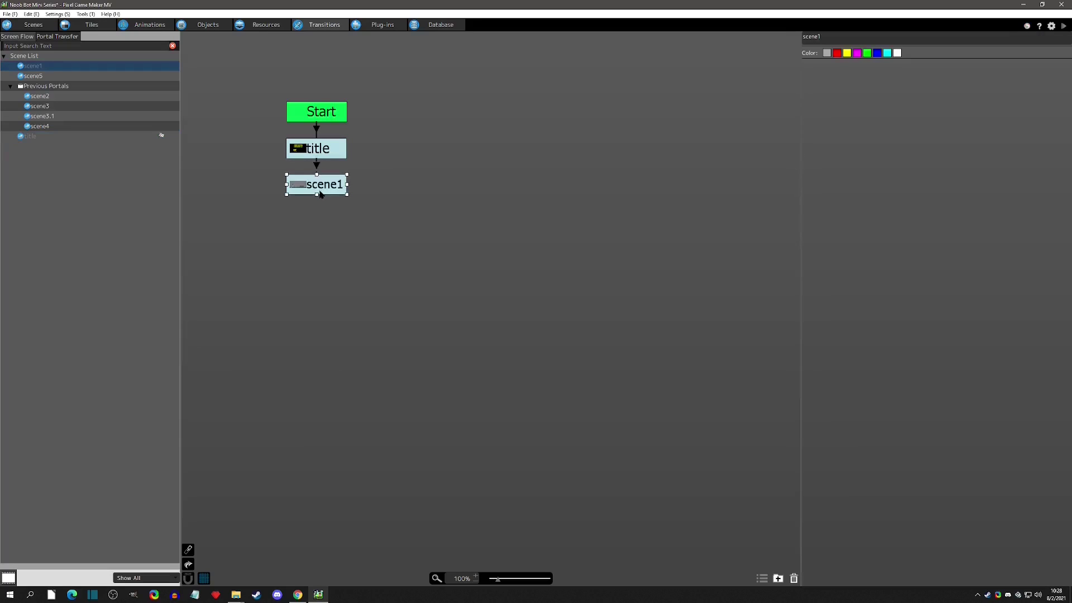
# Make Previous Scene Ends the only changeover condition on the title-to-scene1 link, disabling both input-related conditions
pyautogui.click(317, 168)
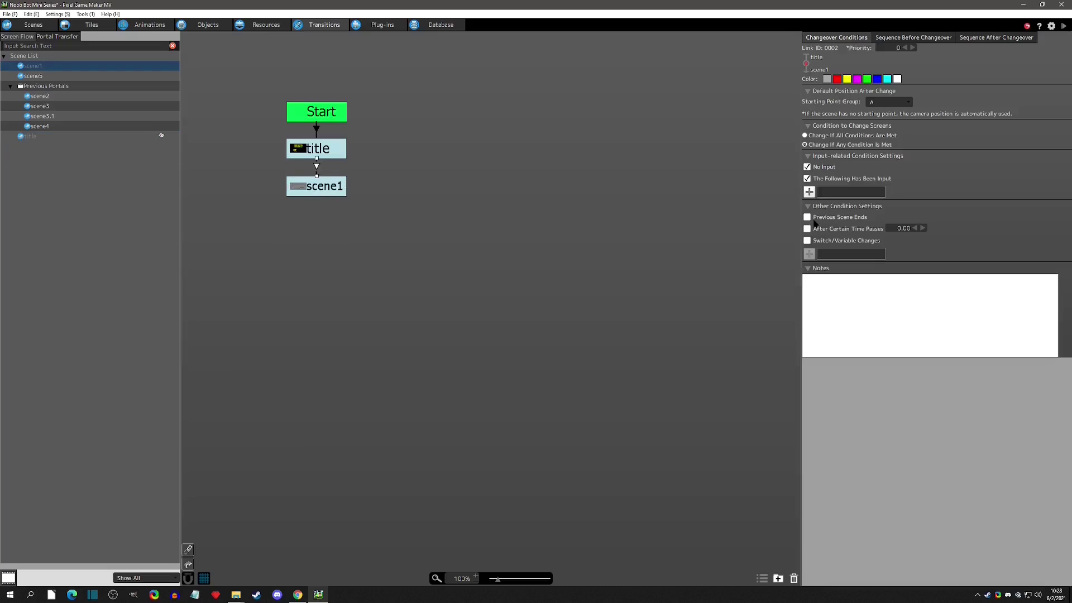
pyautogui.click(807, 167)
pyautogui.click(806, 180)
pyautogui.click(806, 217)
# Set the link's before-changeover screen sequence to Black with a completion time of 0.5
pyautogui.click(929, 38)
pyautogui.click(883, 60)
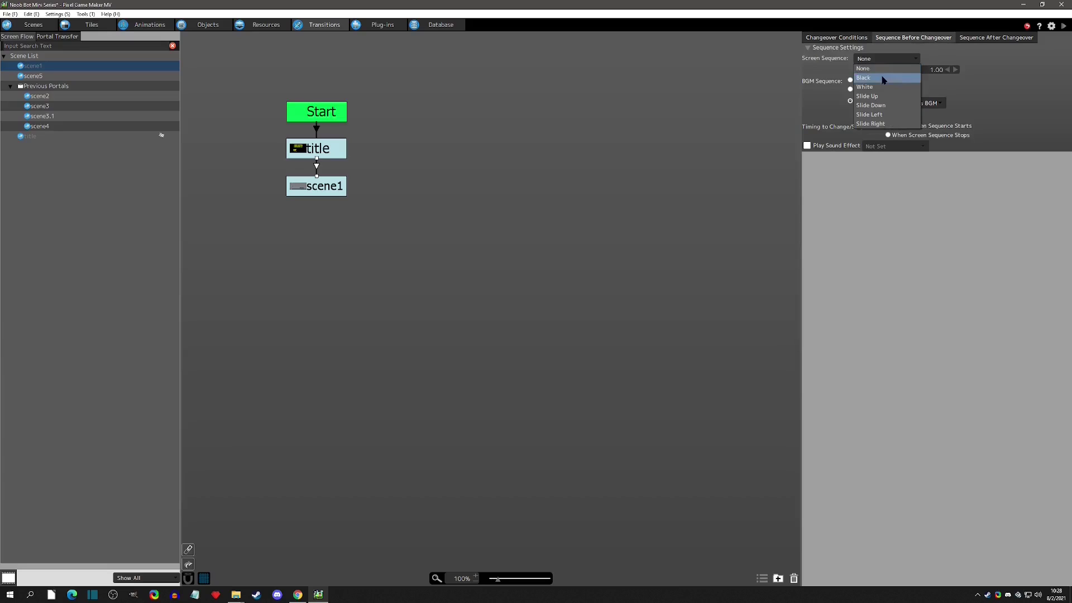
pyautogui.click(903, 78)
pyautogui.click(930, 70)
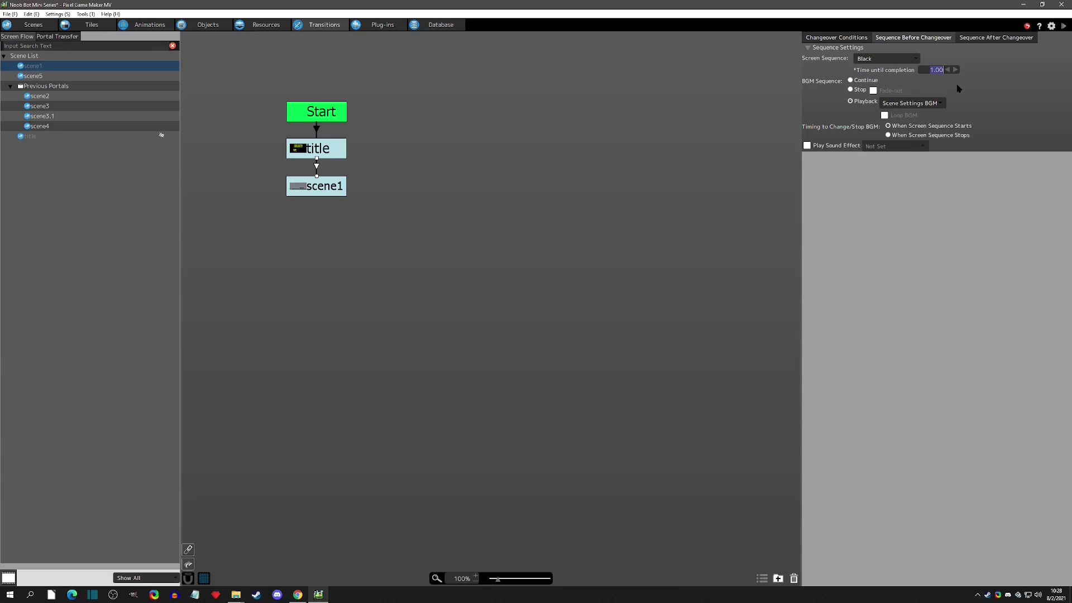
pyautogui.write('0.5')
pyautogui.press('Return')
# Set the link's after-changeover screen sequence to Black with a completion time of 5.00
pyautogui.click(976, 38)
pyautogui.click(885, 59)
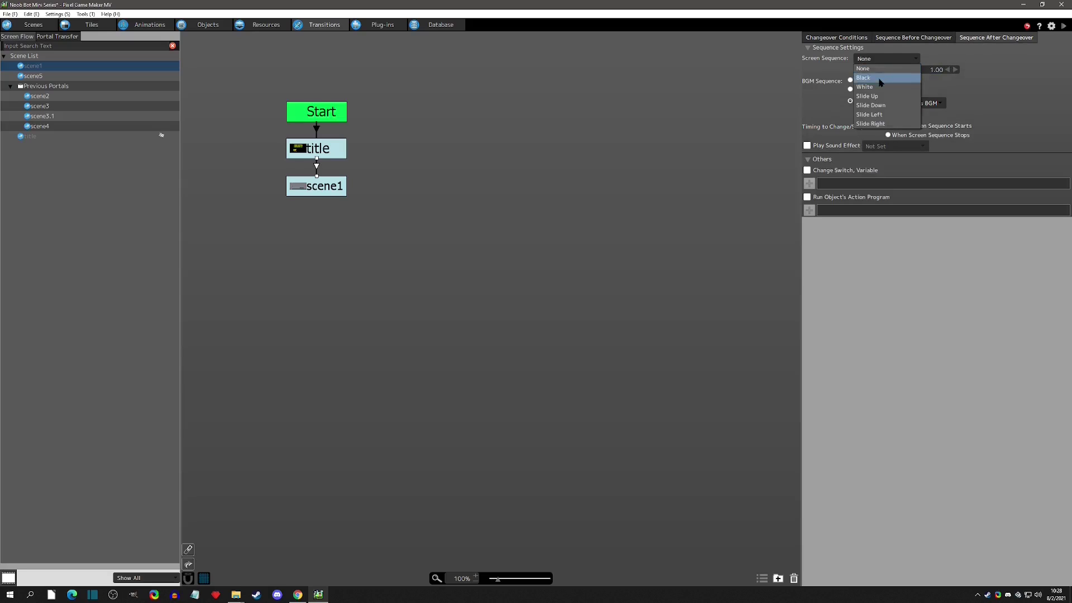
pyautogui.click(882, 78)
pyautogui.click(931, 70)
pyautogui.hotkey('ctrl', 'a')
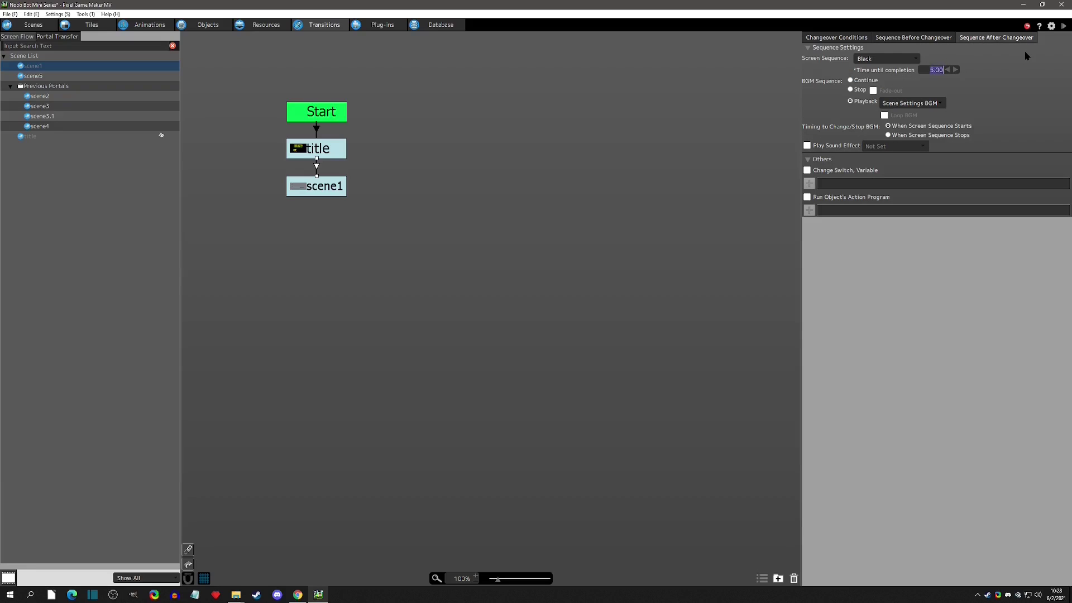
pyautogui.click(1011, 103)
# Set the BGM in the link's before-changeover sequence to stop with a fade-out
pyautogui.click(917, 39)
pyautogui.click(851, 89)
pyautogui.click(874, 90)
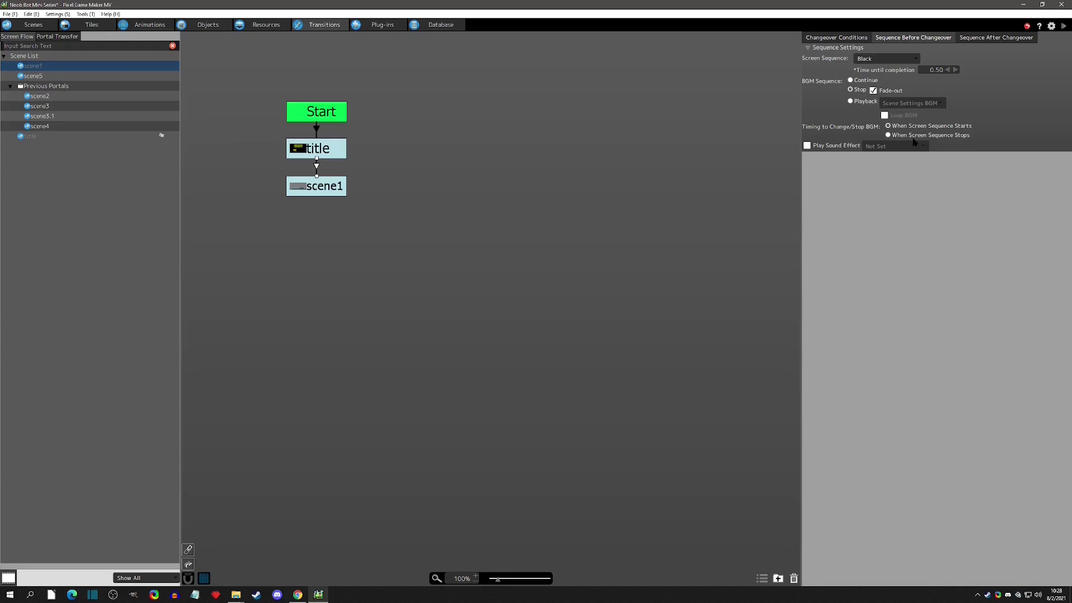
# Review the title-to-scene1 link's before and after sequences and its changeover conditions
pyautogui.click(988, 39)
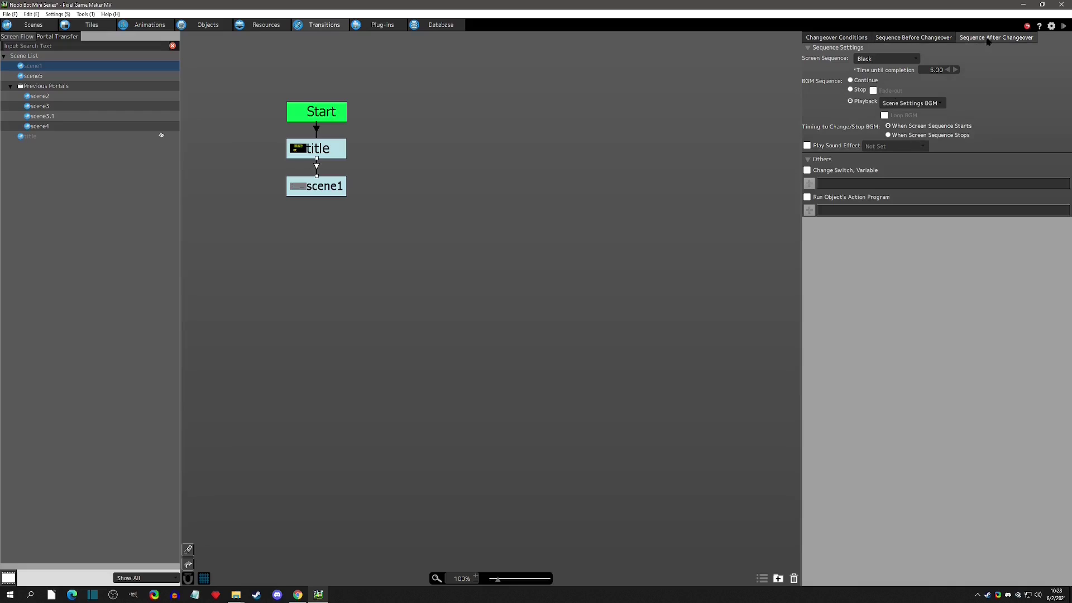
pyautogui.click(910, 38)
pyautogui.click(313, 185)
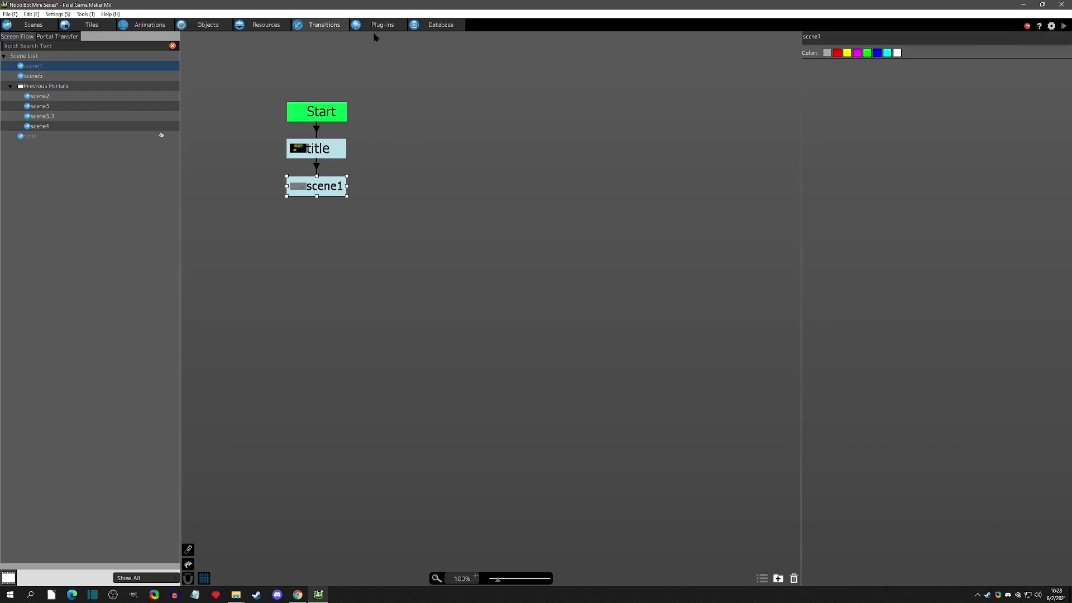
pyautogui.click(317, 165)
pyautogui.click(317, 169)
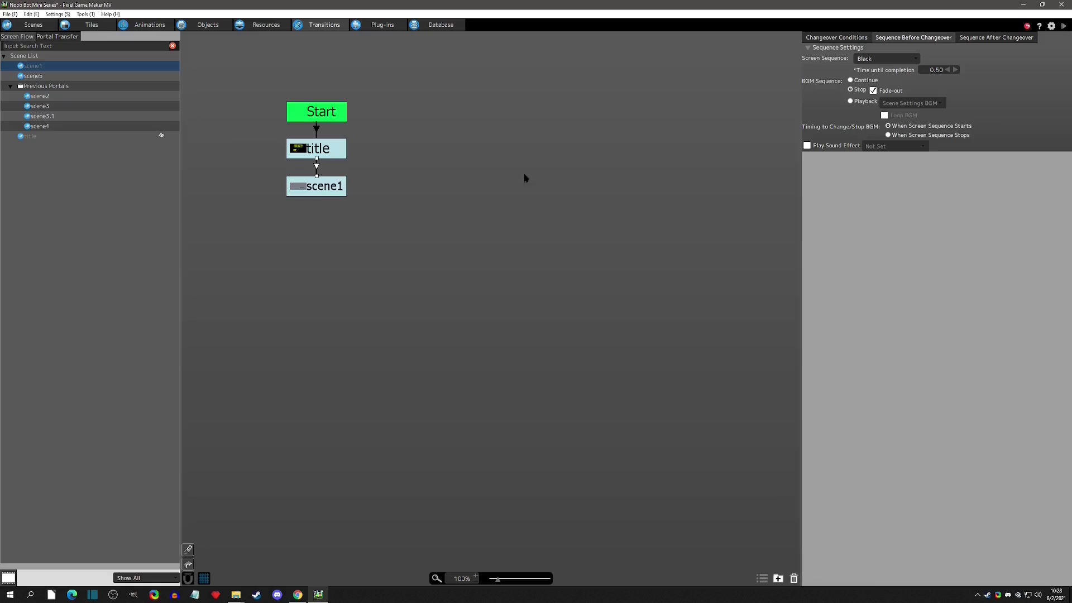
pyautogui.click(838, 38)
# Add an End Scene runtime action to the start game action of the title_control_input object
pyautogui.click(208, 25)
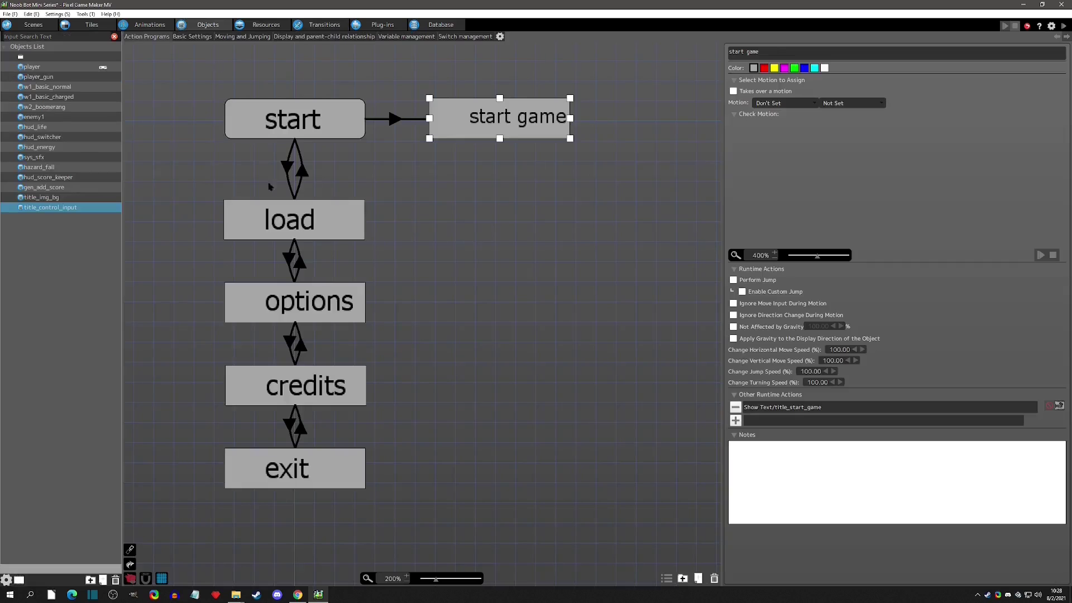
pyautogui.click(481, 108)
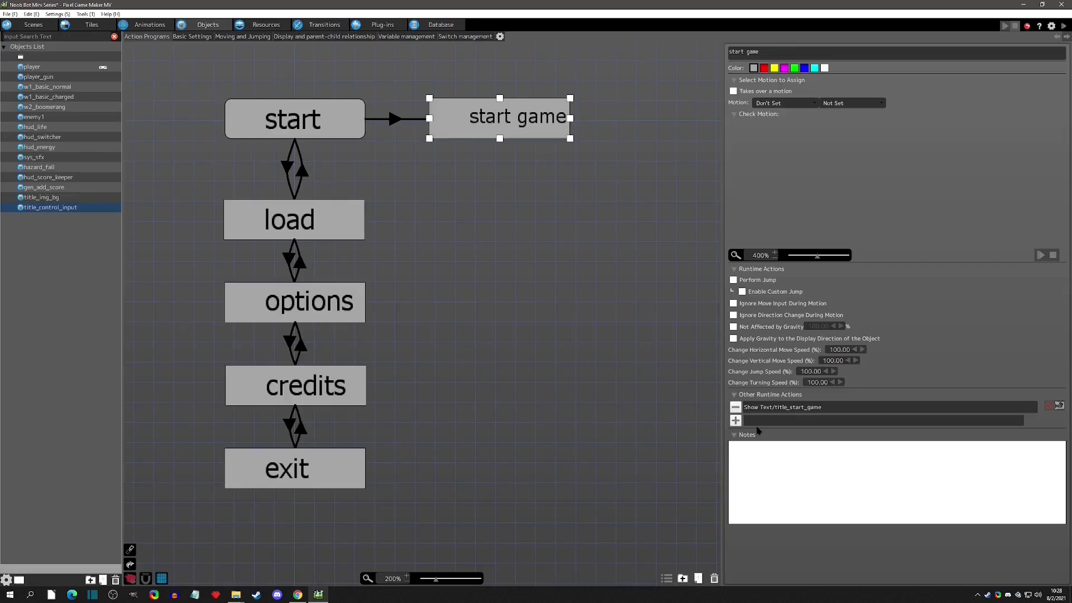
pyautogui.click(735, 420)
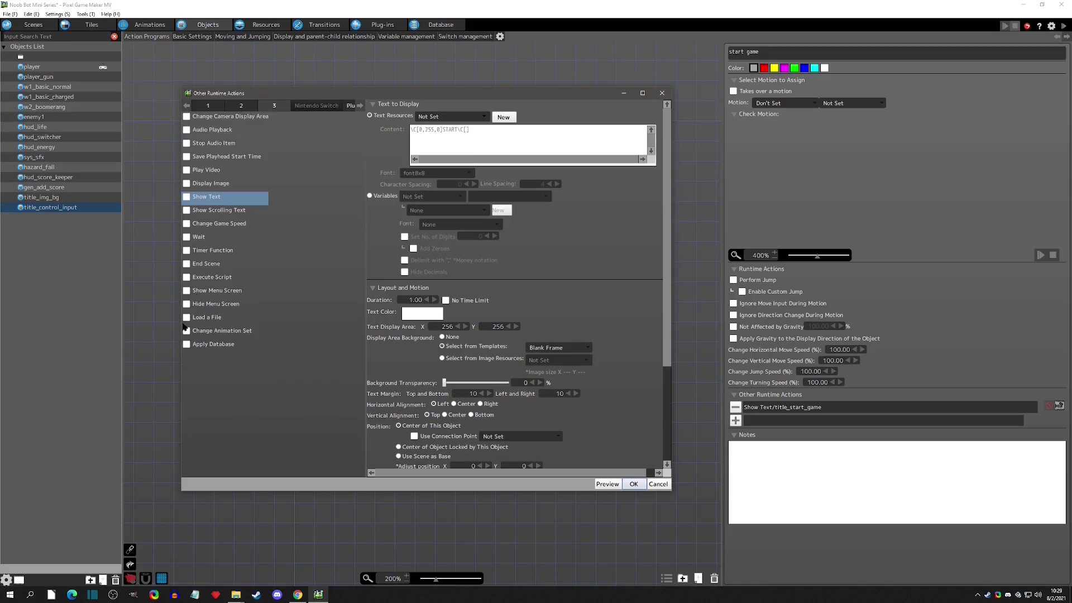
pyautogui.click(187, 263)
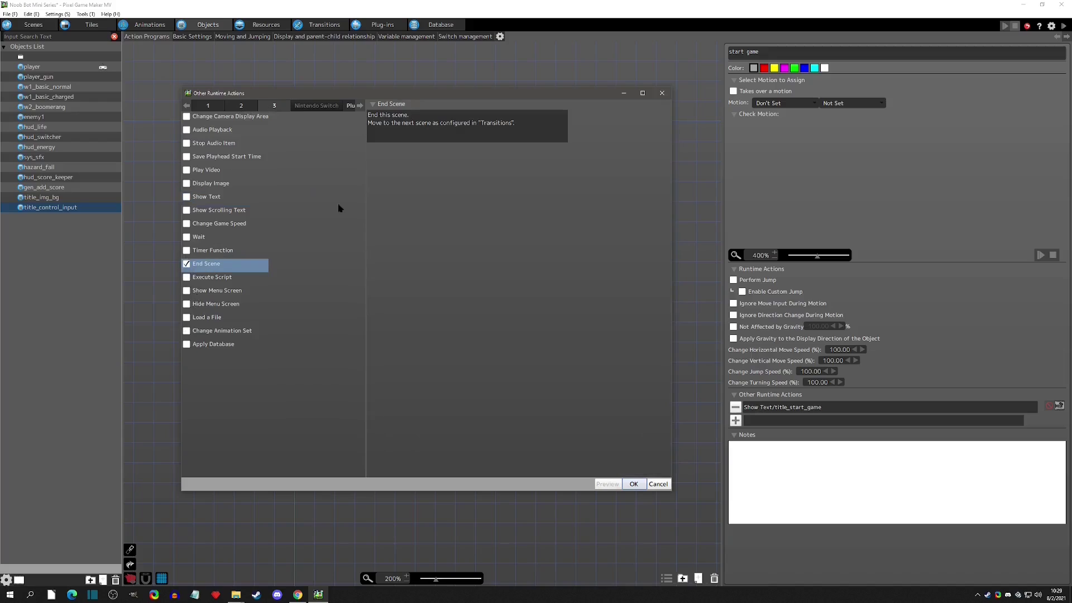
pyautogui.click(635, 483)
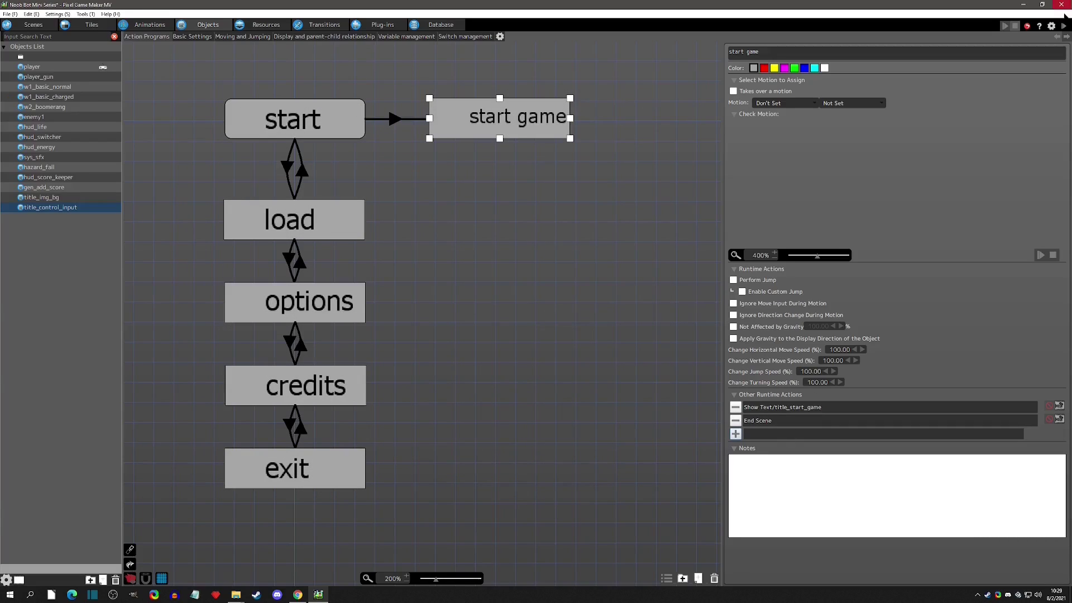
# Test play the game, confirm Start on the title menu to check the move to scene1, and close the test window
pyautogui.click(1063, 26)
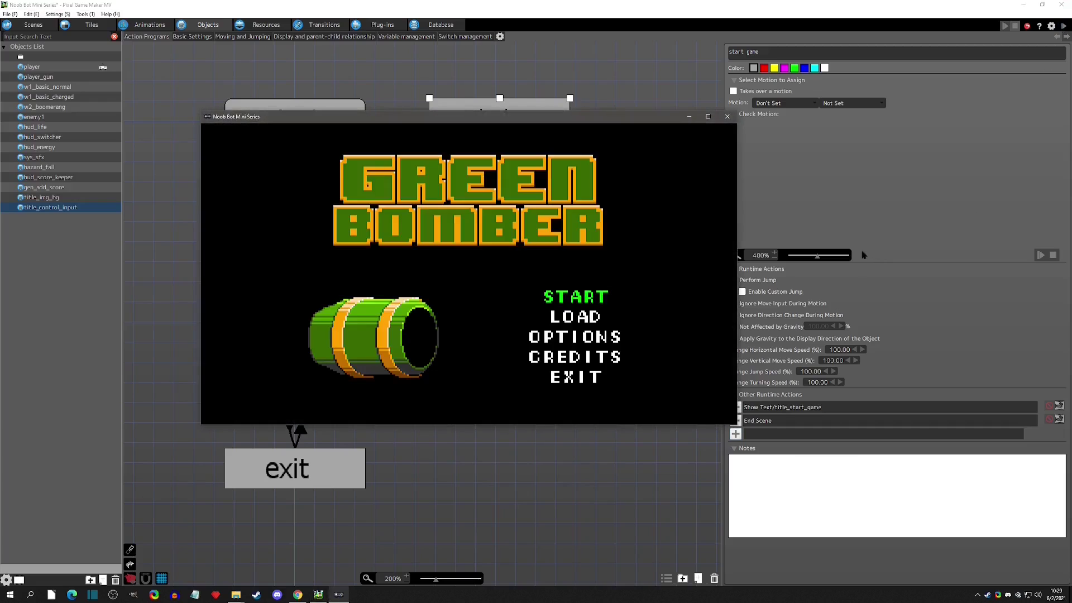
pyautogui.press('Return')
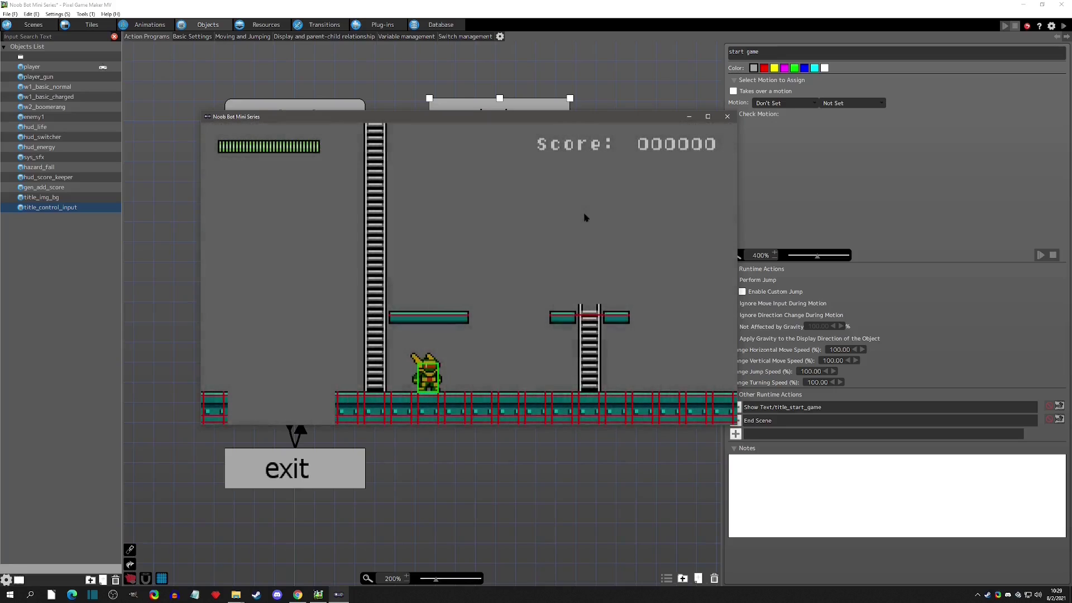
pyautogui.click(727, 116)
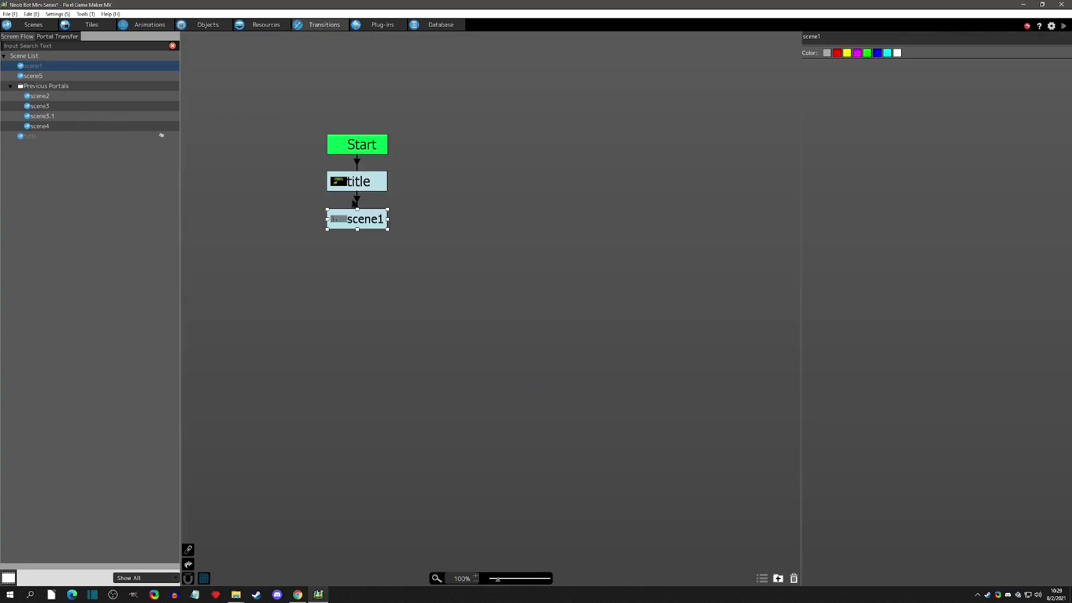
# Open the after-changeover sequence settings of the title-to-scene1 link
pyautogui.click(358, 202)
pyautogui.click(996, 38)
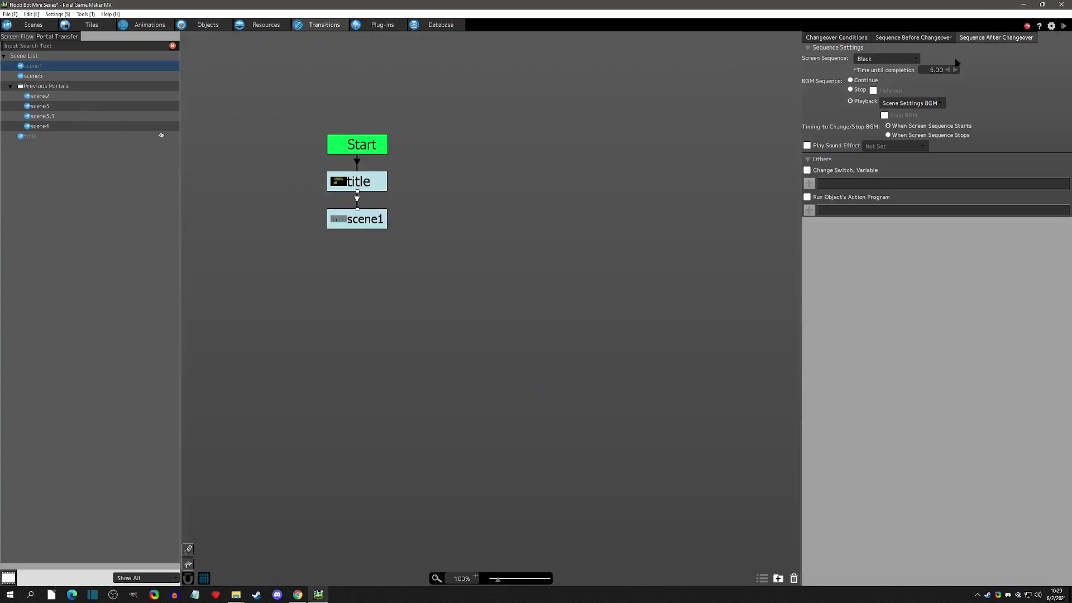